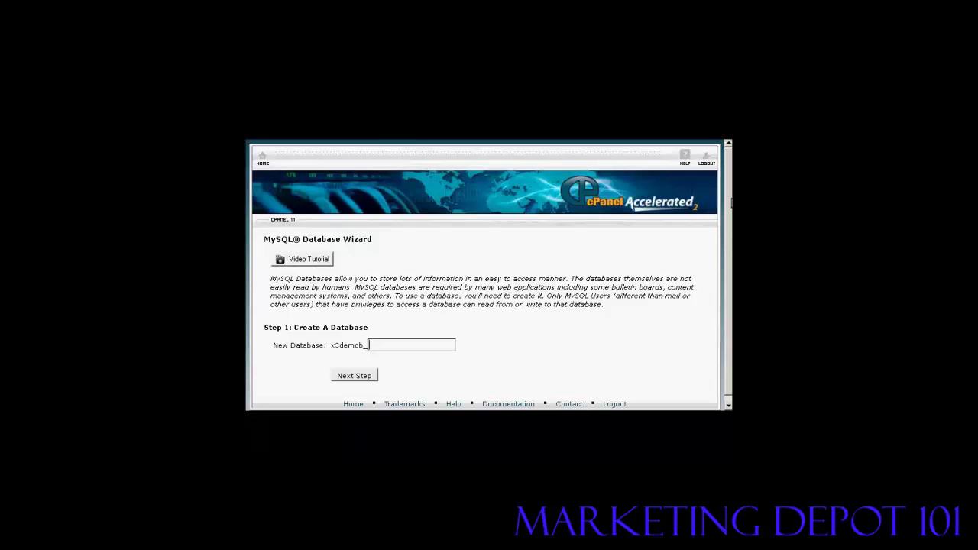
Step: Enter samsblog as the new database name and continue to the database users step
{"action": "left_click_drag", "start_coordinate": [731, 202], "coordinate": [730, 237]}
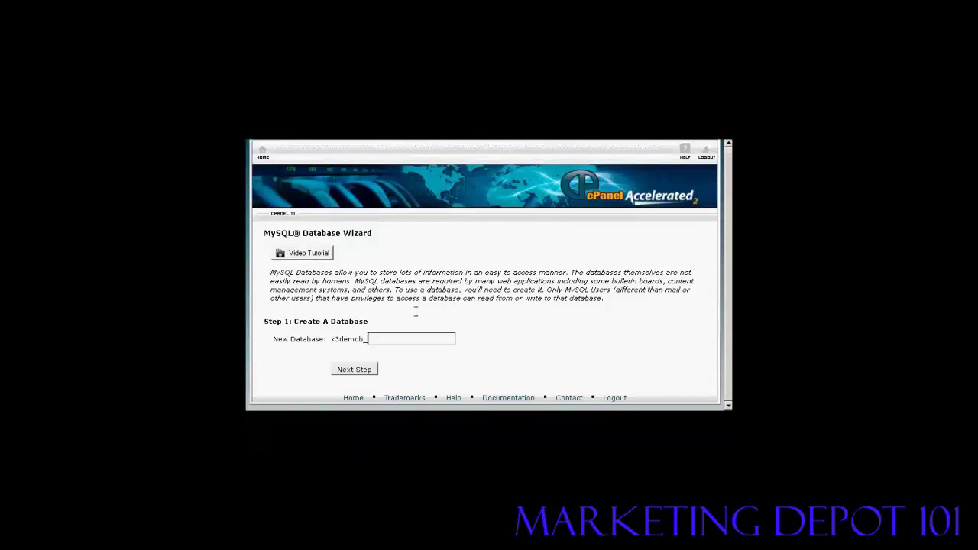
{"action": "left_click", "coordinate": [375, 339]}
{"action": "type", "text": "samsblog"}
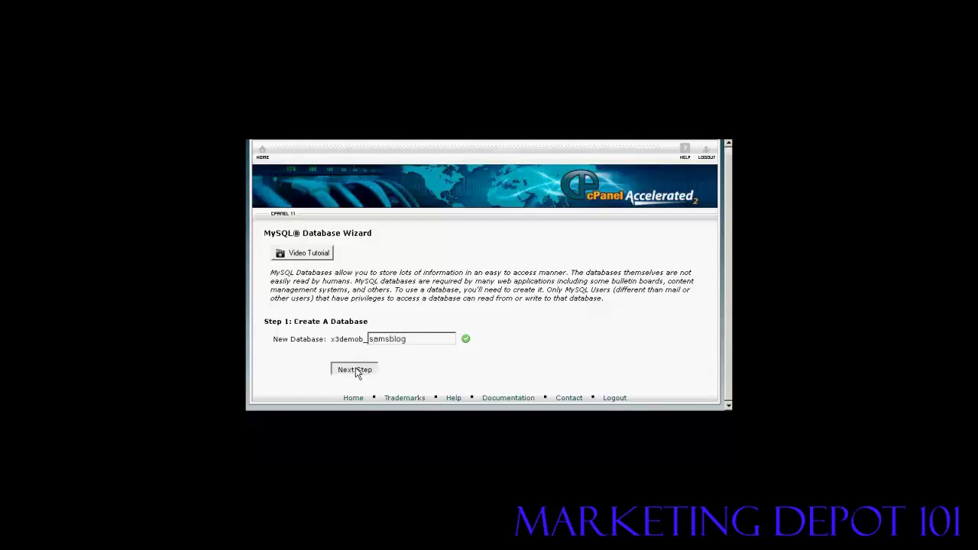
{"action": "left_click", "coordinate": [356, 372]}
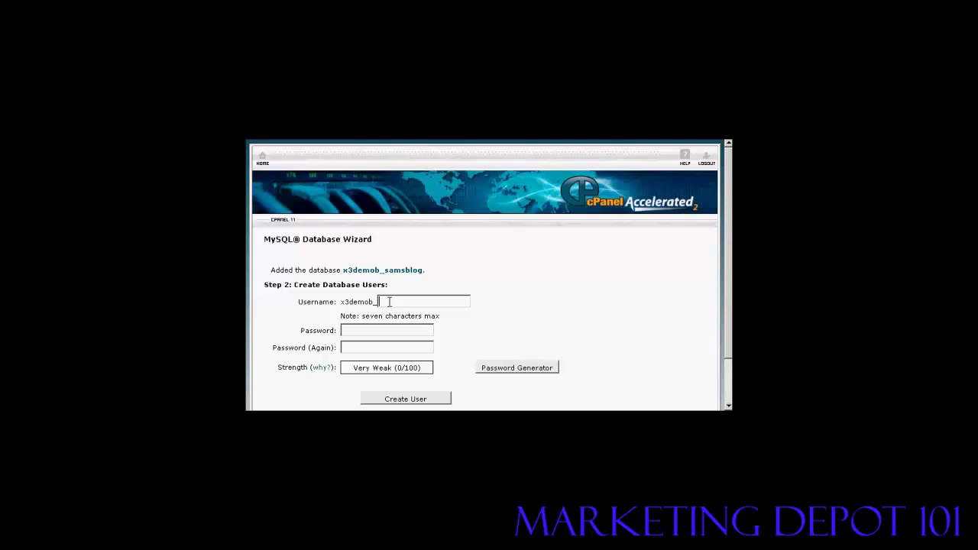
Step: Give user sam001 a generated password, copy it, confirm it's copied, and apply it
{"action": "type", "text": "sam001"}
{"action": "left_click", "coordinate": [368, 329]}
{"action": "left_click", "coordinate": [527, 370]}
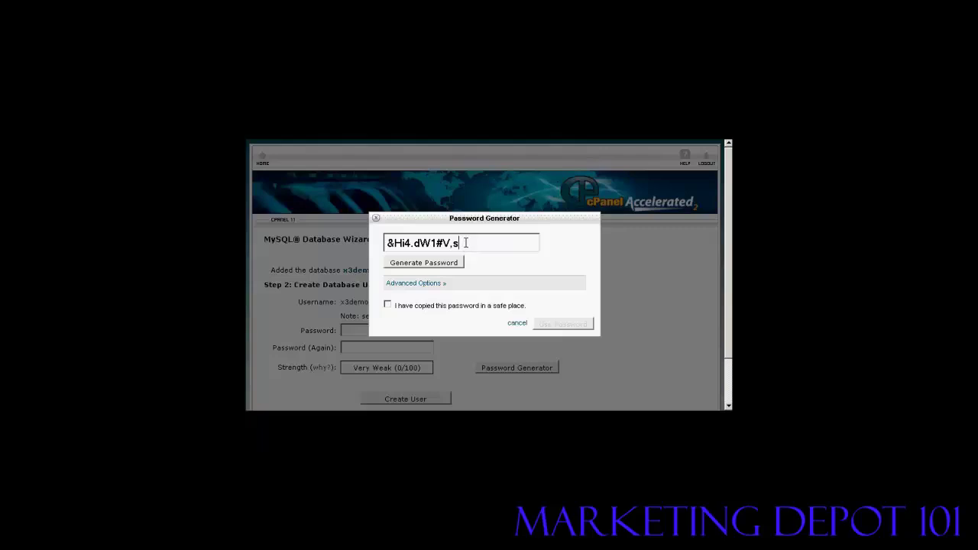
{"action": "left_click_drag", "start_coordinate": [465, 243], "coordinate": [385, 243]}
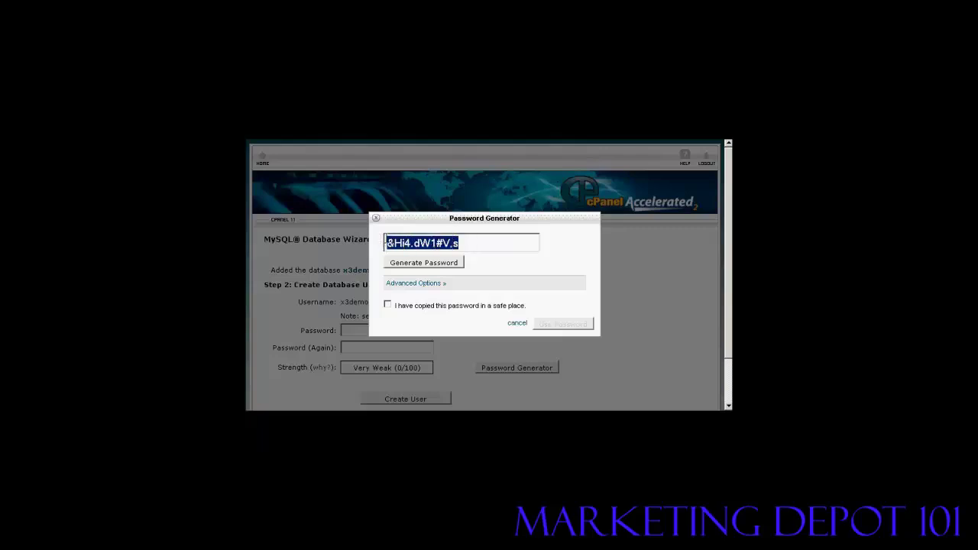
{"action": "right_click", "coordinate": [407, 243]}
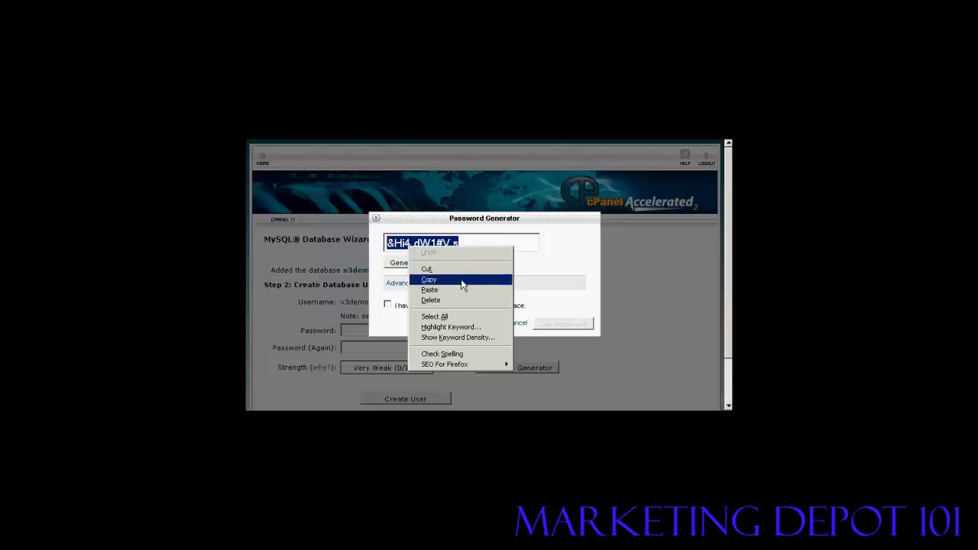
{"action": "left_click", "coordinate": [429, 279]}
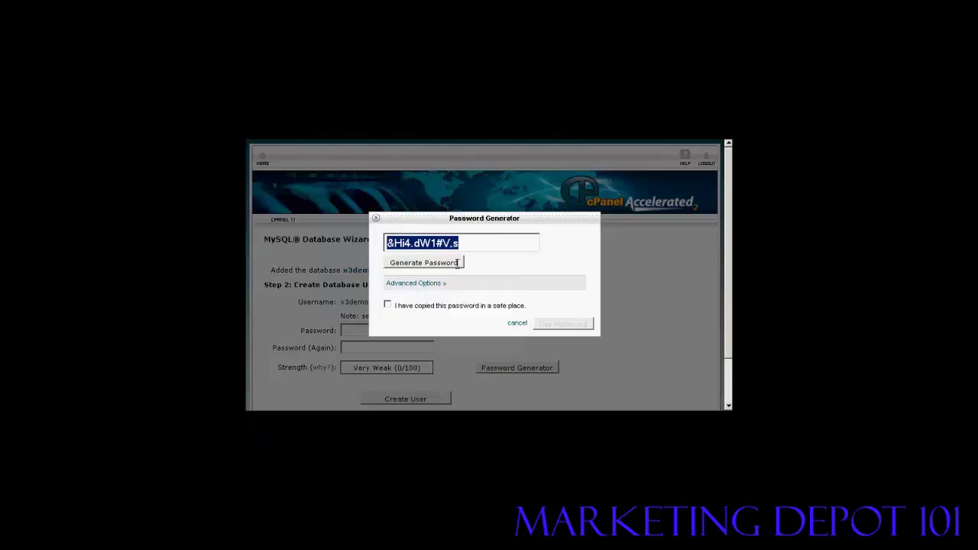
{"action": "left_click", "coordinate": [388, 305]}
{"action": "left_click", "coordinate": [579, 327]}
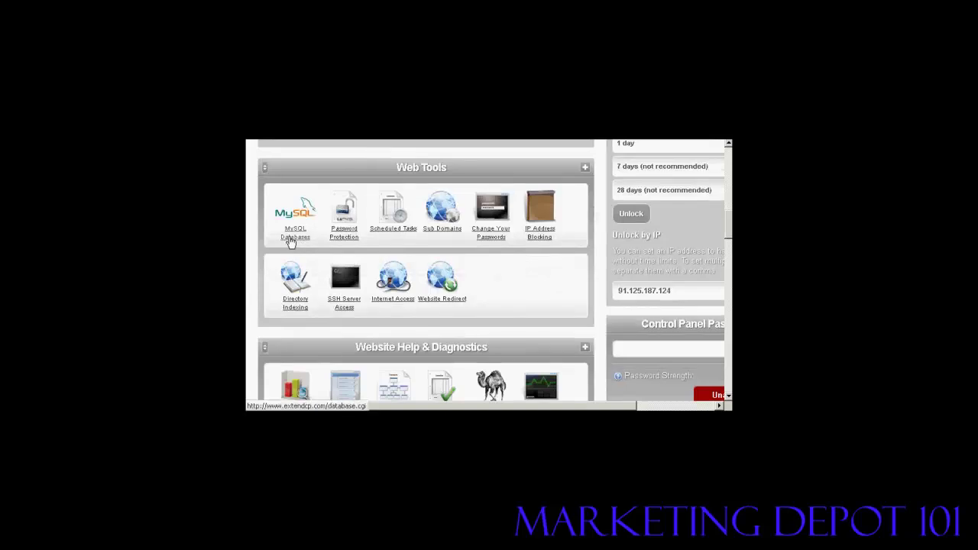
Step: Go to MySQL Databases under Web Tools and scroll to the Create a MySQL Database form
{"action": "left_click", "coordinate": [290, 241]}
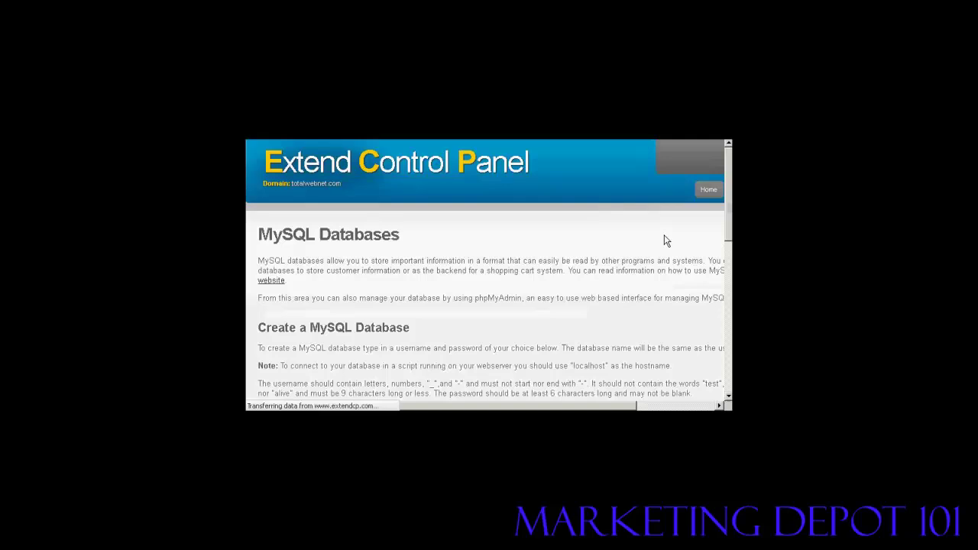
{"action": "scroll", "coordinate": [489, 297], "scroll_direction": "down", "scroll_amount": 1}
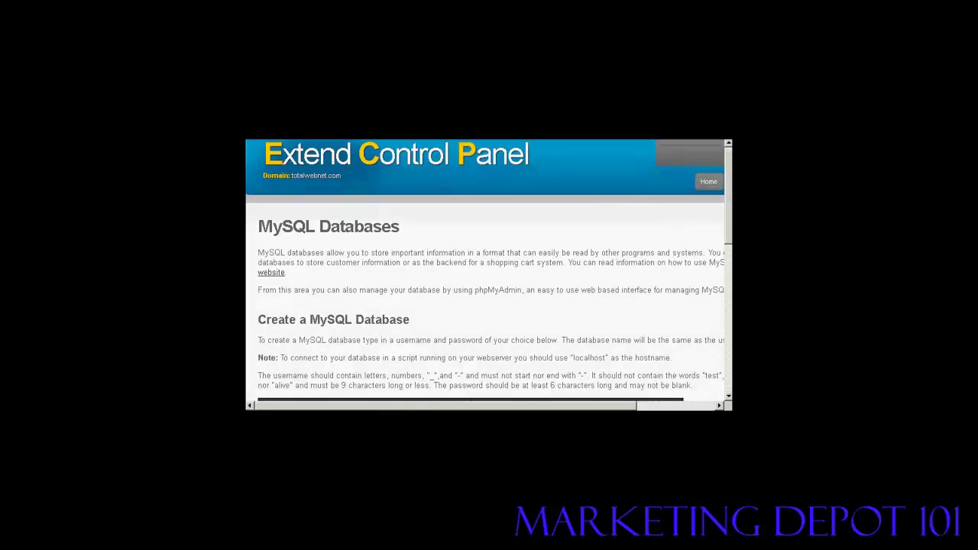
{"action": "scroll", "coordinate": [489, 272], "scroll_direction": "down", "scroll_amount": 2}
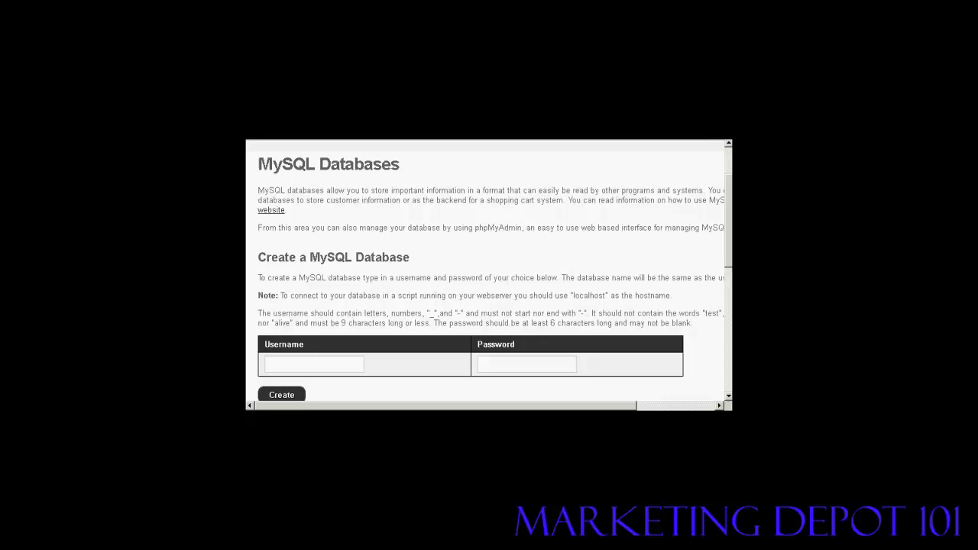
Step: Create a MySQL database with username sam001 and the chosen account password
{"action": "left_click", "coordinate": [324, 362]}
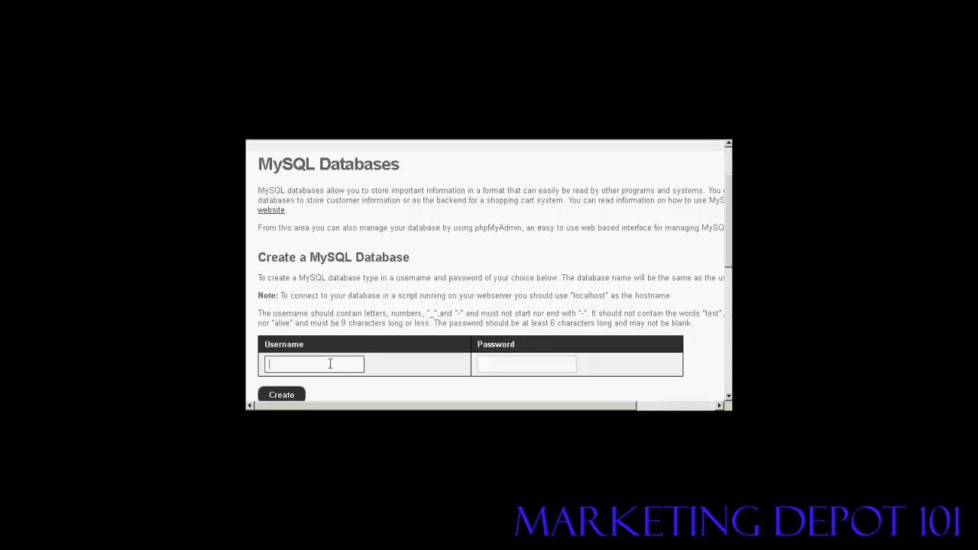
{"action": "type", "text": "sam001"}
{"action": "left_click", "coordinate": [499, 363]}
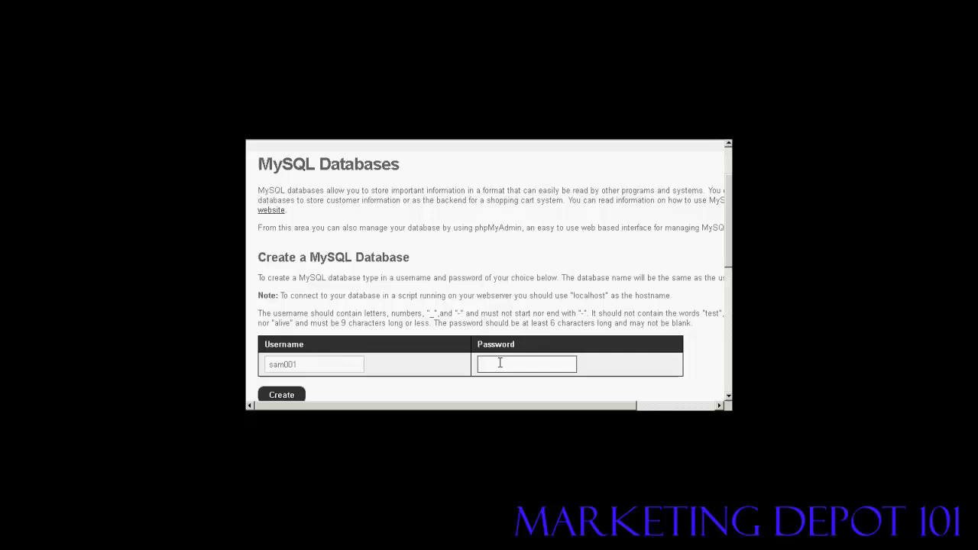
{"action": "type", "text": "abc123"}
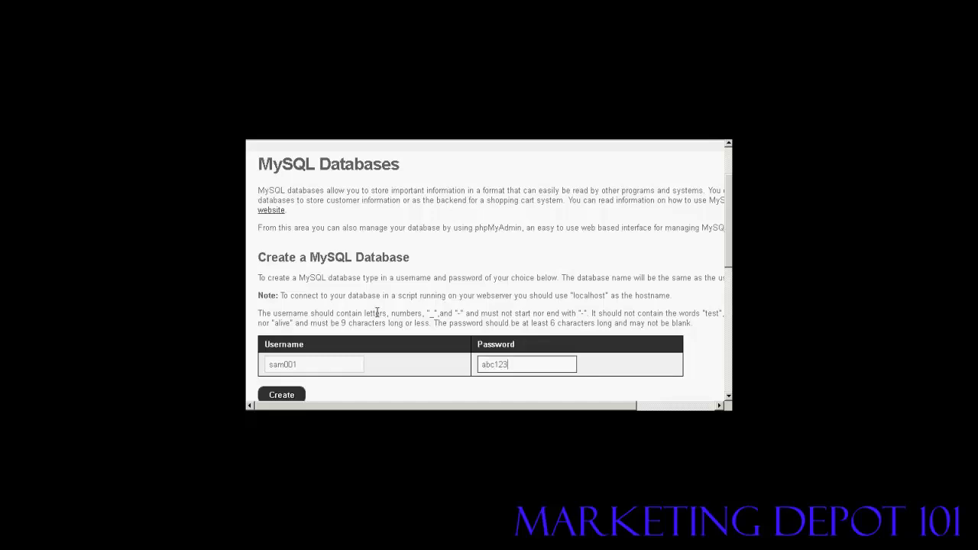
{"action": "left_click", "coordinate": [282, 395]}
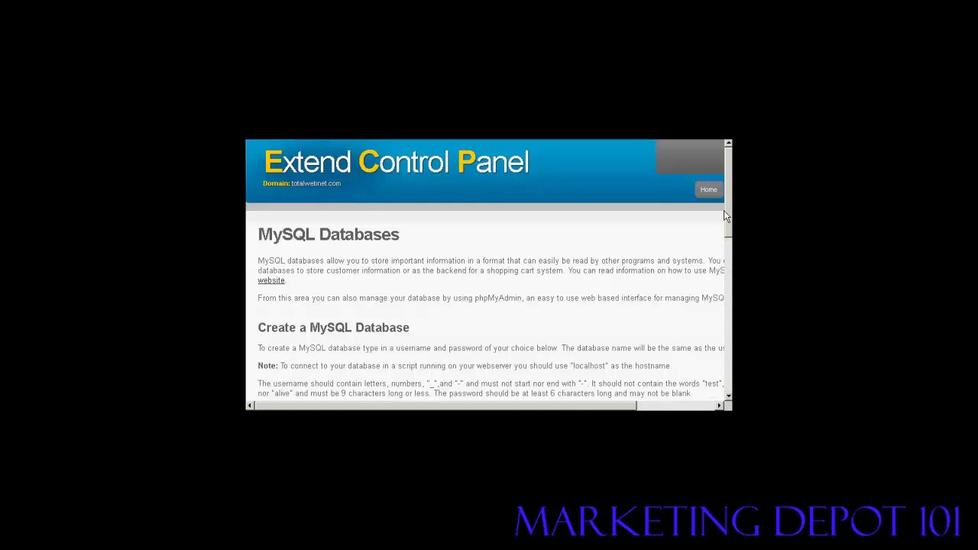
{"action": "scroll", "coordinate": [369, 349], "scroll_direction": "down", "scroll_amount": 10}
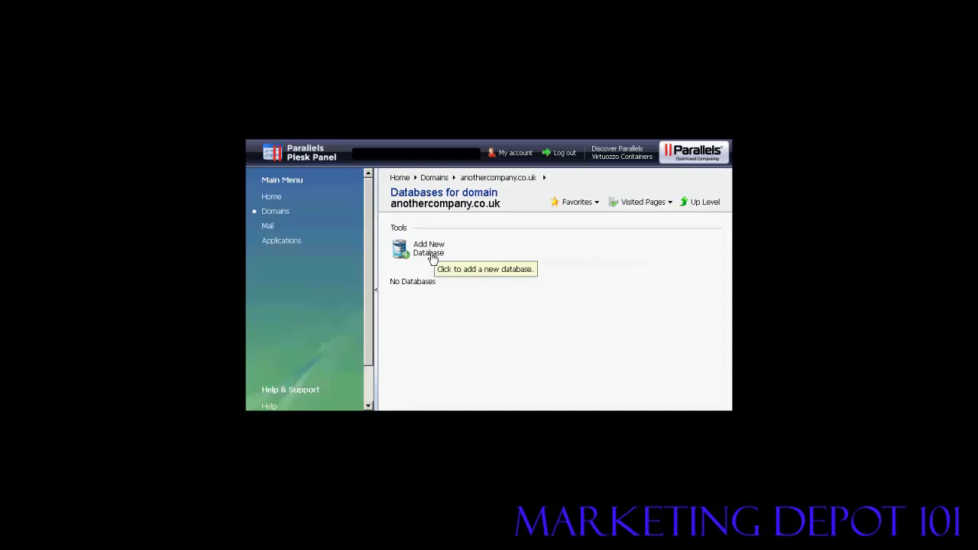
Step: Add a new database named samsblog after the anothercompany_ prefix in Plesk
{"action": "left_click", "coordinate": [419, 252]}
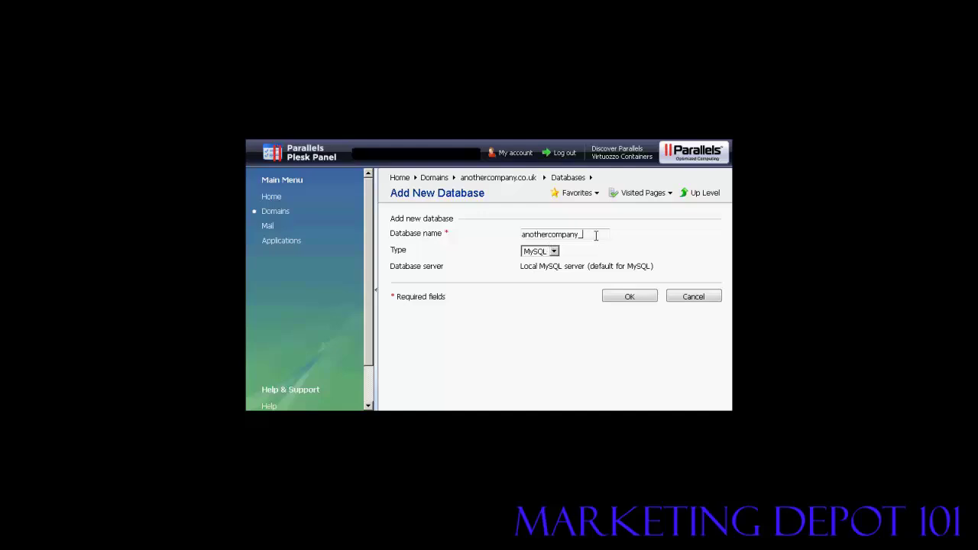
{"action": "type", "text": "sampl"}
{"action": "type", "text": "og"}
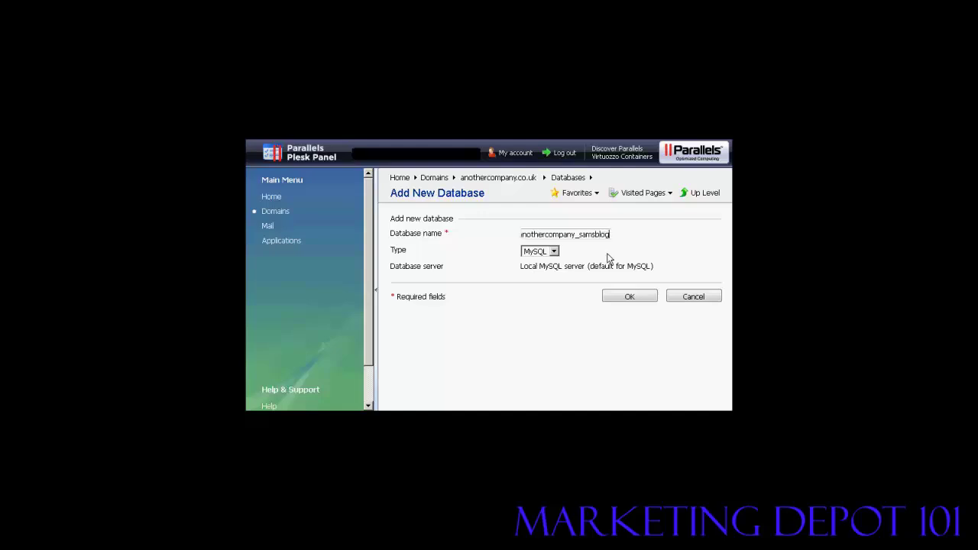
{"action": "left_click", "coordinate": [629, 296]}
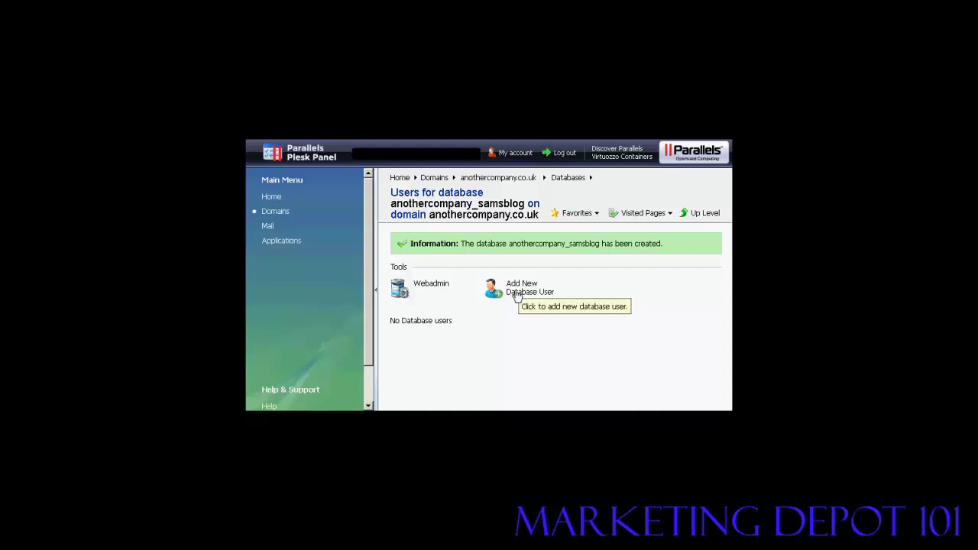
Step: Add database user sam001, entering and confirming its password
{"action": "left_click", "coordinate": [523, 296]}
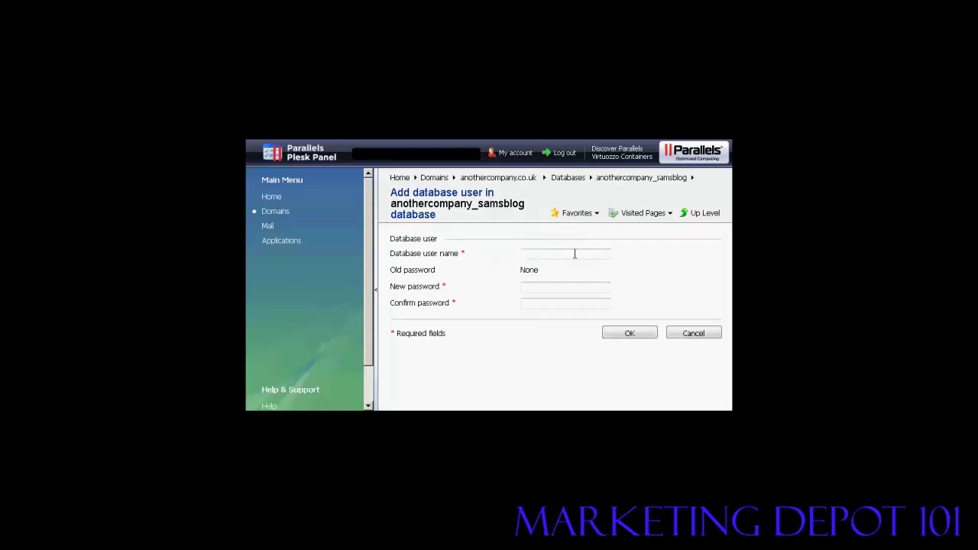
{"action": "type", "text": "sam001"}
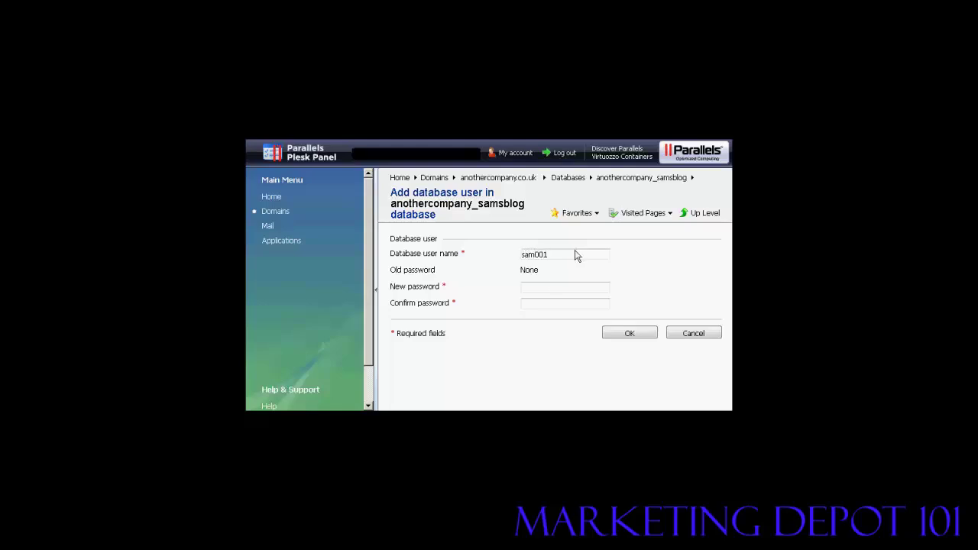
{"action": "left_click", "coordinate": [542, 285]}
{"action": "type", "text": "••••••"}
{"action": "left_click", "coordinate": [531, 301]}
{"action": "type", "text": "••••••"}
{"action": "left_click", "coordinate": [630, 334]}
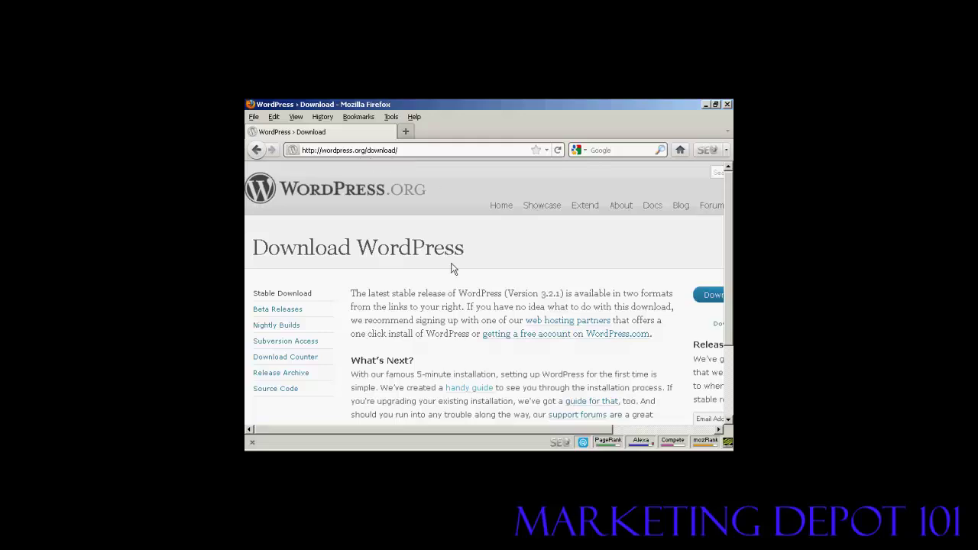
Step: Scroll the WordPress.org download page and download WordPress 3.2.1
{"action": "left_click_drag", "start_coordinate": [470, 434], "coordinate": [572, 431]}
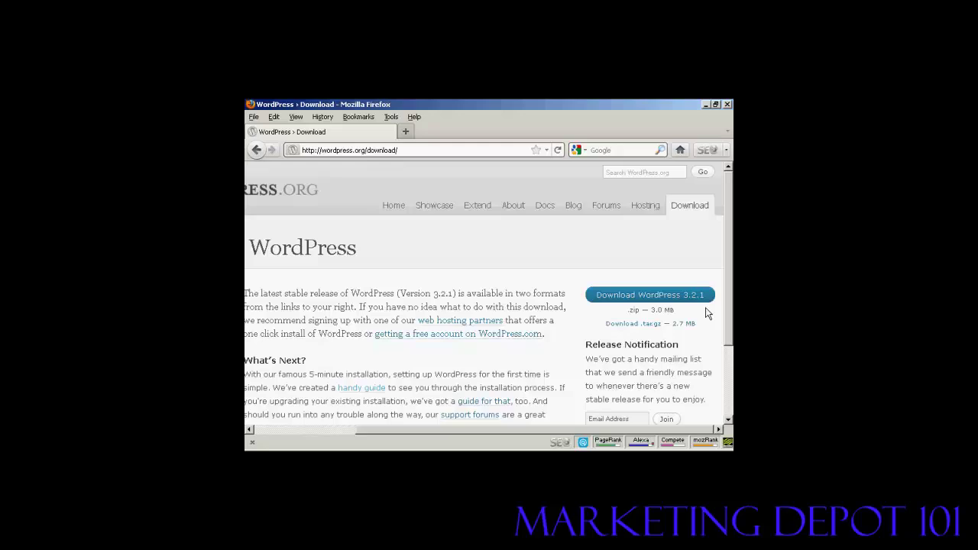
{"action": "left_click", "coordinate": [646, 297]}
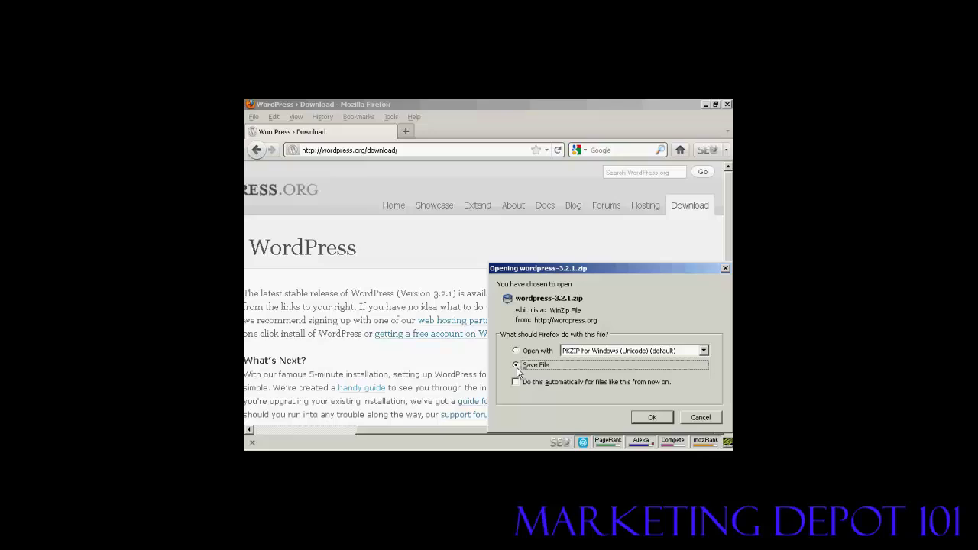
Step: Save wordpress-3.2.1.zip and close the Downloads list once it finishes
{"action": "left_click", "coordinate": [654, 416]}
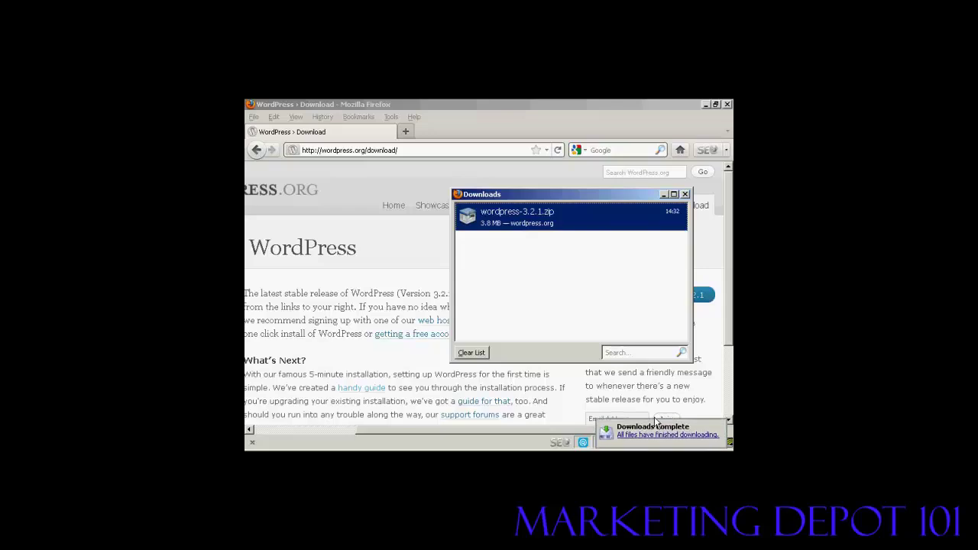
{"action": "left_click", "coordinate": [685, 195]}
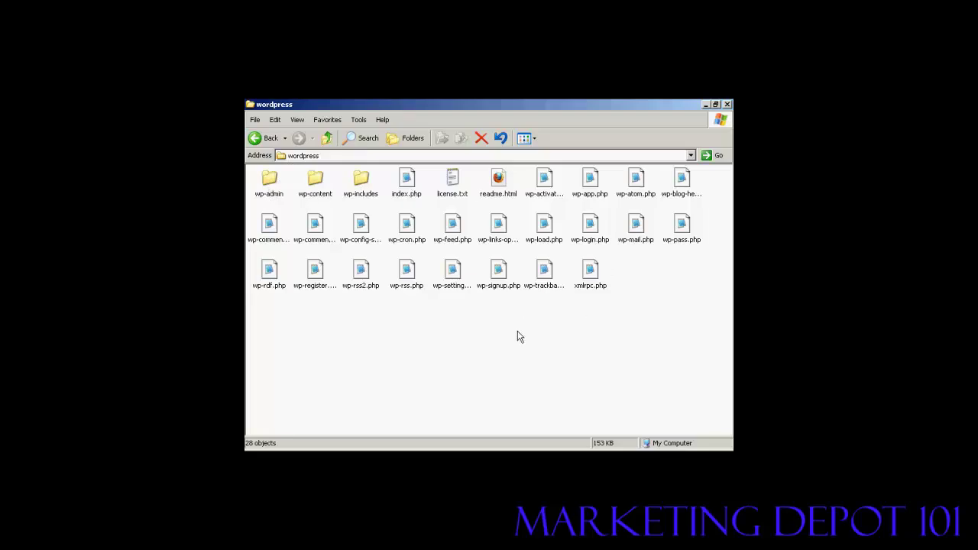
Step: Rename wp-config-sample.php to wp-config.php by deleting '-sample', then select the renamed file
{"action": "left_click", "coordinate": [366, 246]}
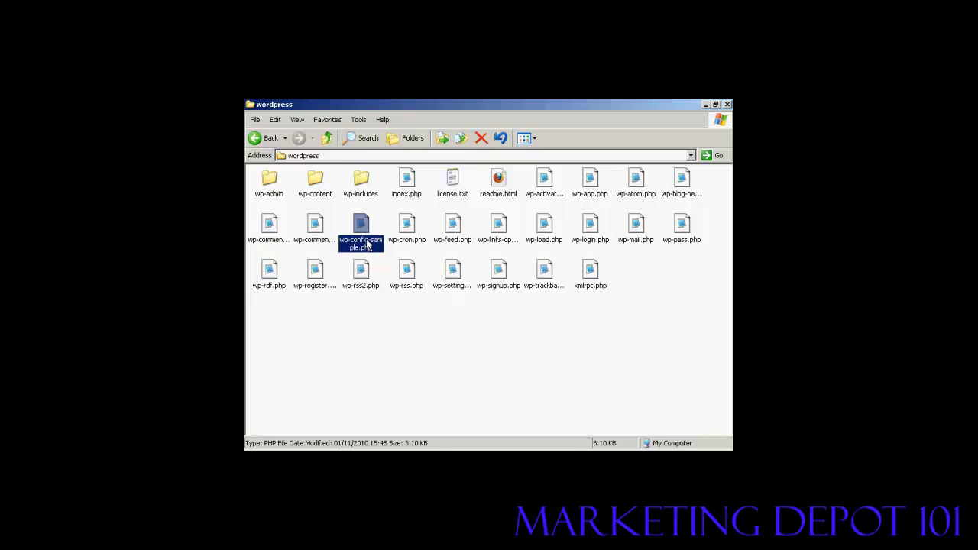
{"action": "left_click", "coordinate": [365, 243]}
{"action": "left_click", "coordinate": [368, 242]}
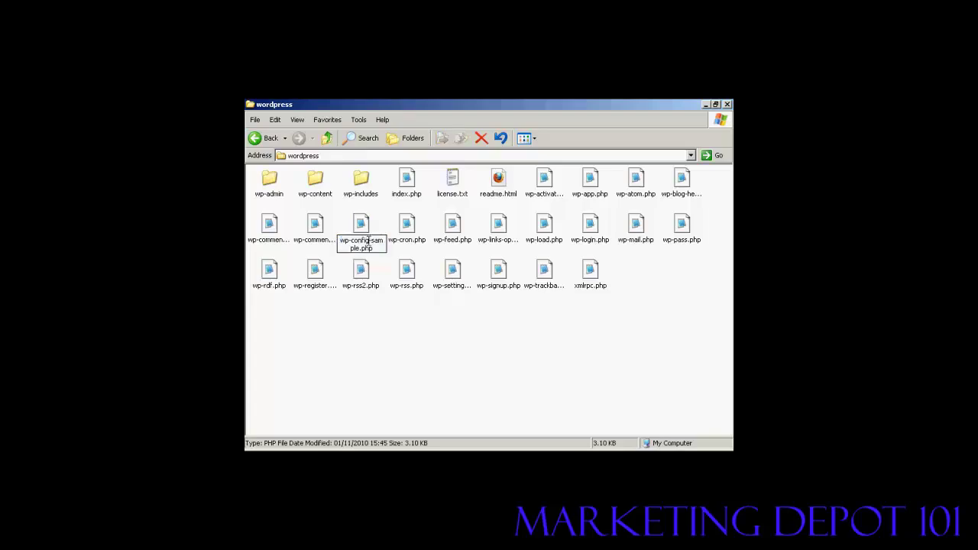
{"action": "mouse_move", "coordinate": [368, 242]}
{"action": "left_mouse_down"}
{"action": "mouse_move", "coordinate": [386, 241]}
{"action": "mouse_move", "coordinate": [359, 248]}
{"action": "left_mouse_up"}
{"action": "key", "text": "Delete"}
{"action": "left_click", "coordinate": [378, 229]}
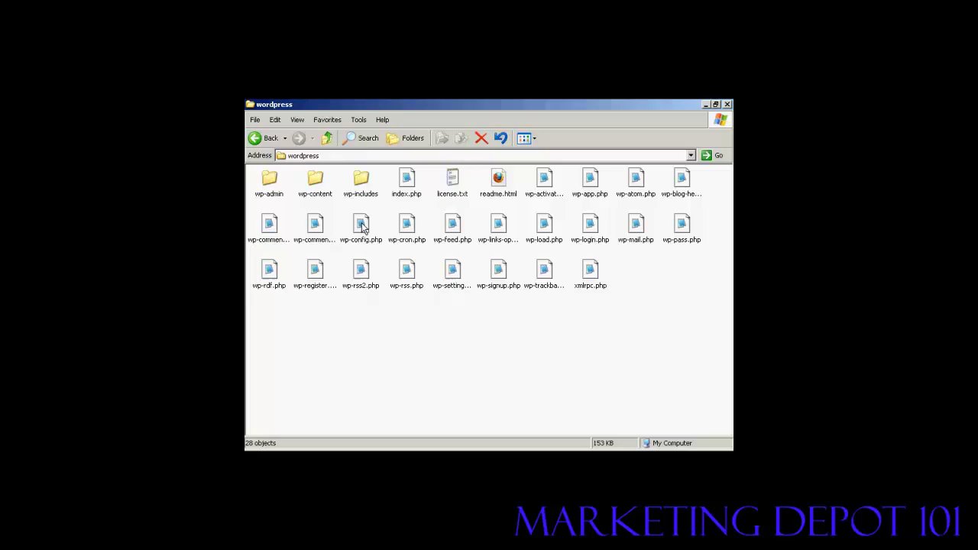
{"action": "left_click", "coordinate": [363, 227]}
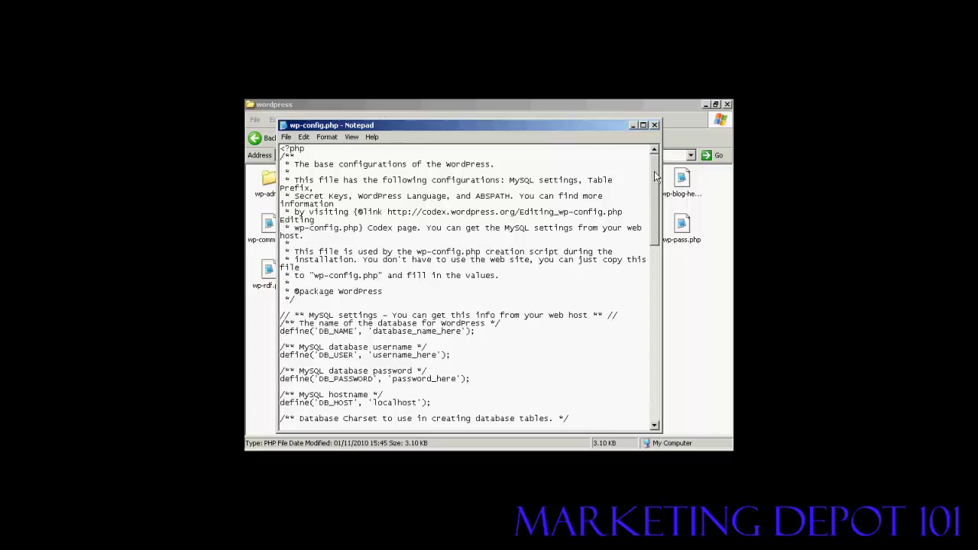
Step: Scroll wp-config.php down to the DB_NAME, DB_USER and DB_PASSWORD defines
{"action": "left_click_drag", "start_coordinate": [654, 171], "coordinate": [655, 207]}
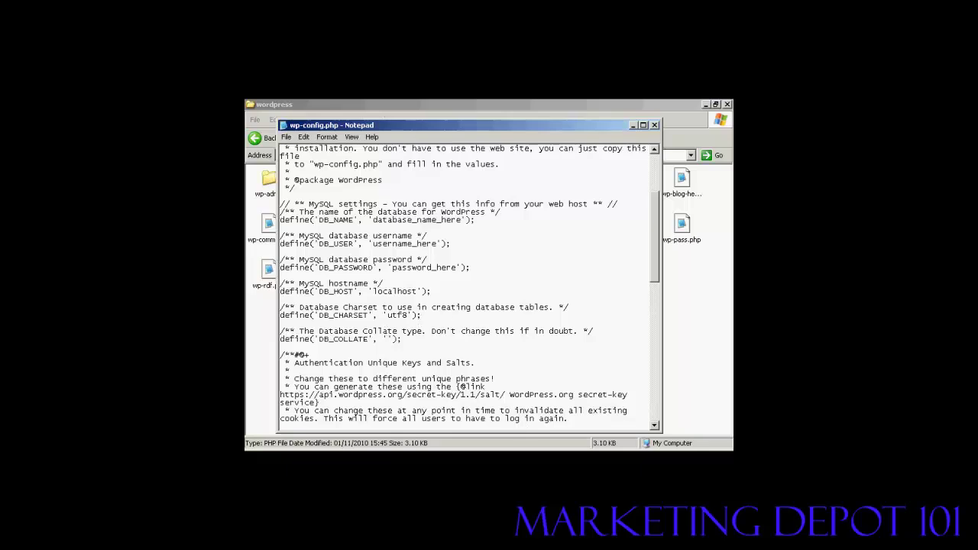
Step: Copy the database name x3demob_samsblog from database.txt over wp-config.php's database_name_here placeholder
{"action": "key", "text": "alt+Tab"}
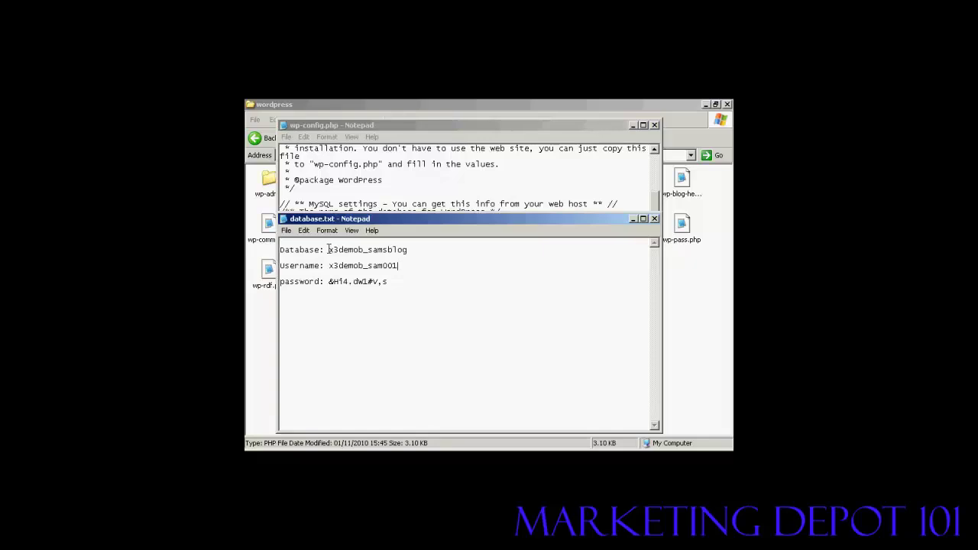
{"action": "left_click_drag", "start_coordinate": [328, 249], "coordinate": [407, 249]}
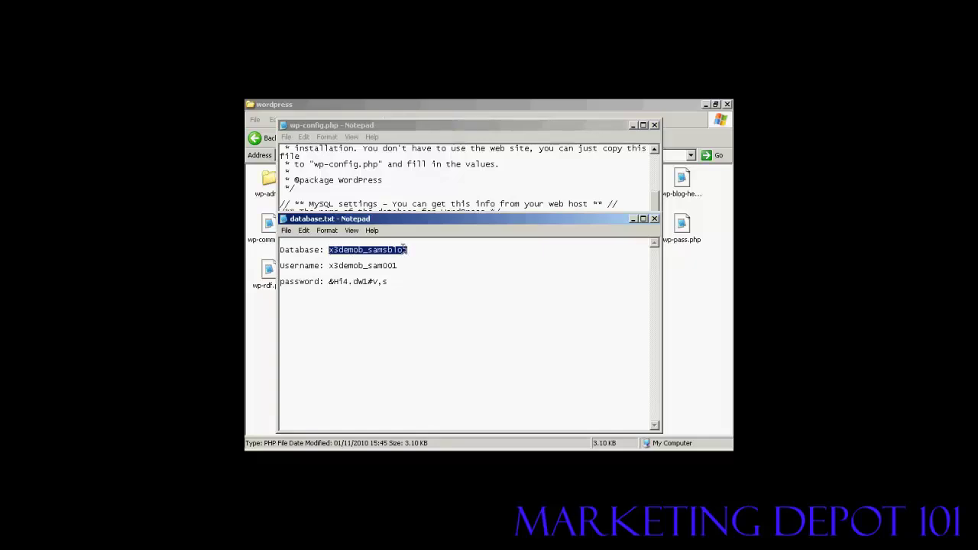
{"action": "right_click", "coordinate": [403, 249]}
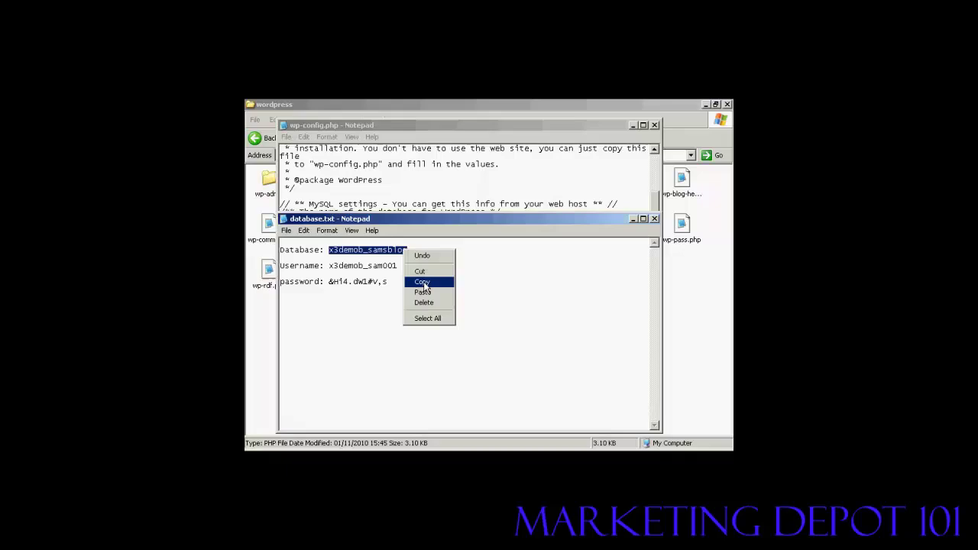
{"action": "left_click", "coordinate": [423, 283]}
{"action": "key", "text": "alt+Tab"}
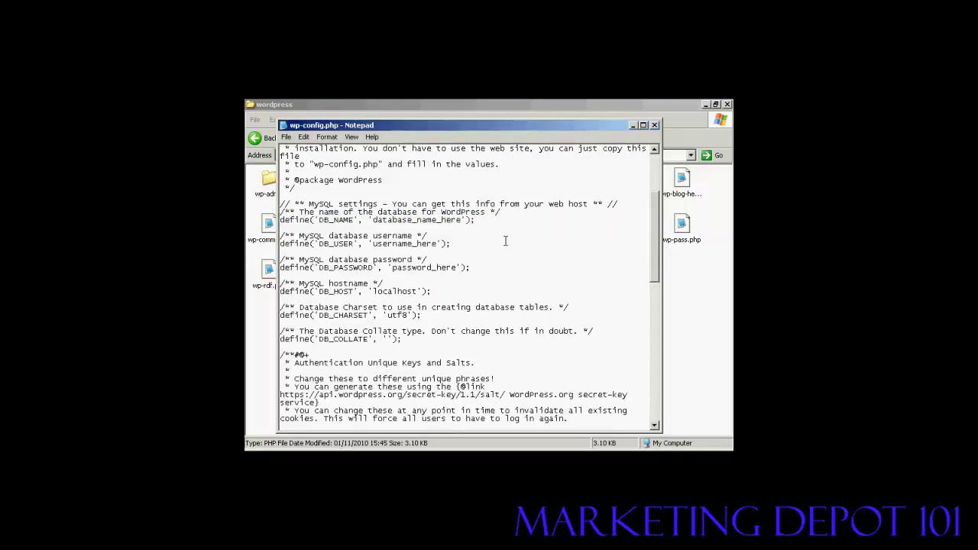
{"action": "left_click_drag", "start_coordinate": [373, 220], "coordinate": [463, 220]}
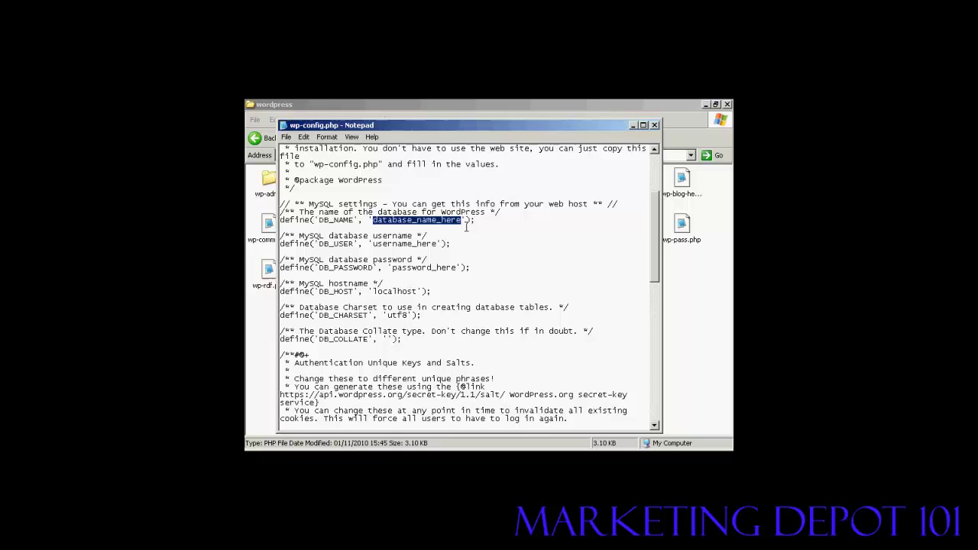
{"action": "key", "text": "ctrl+v"}
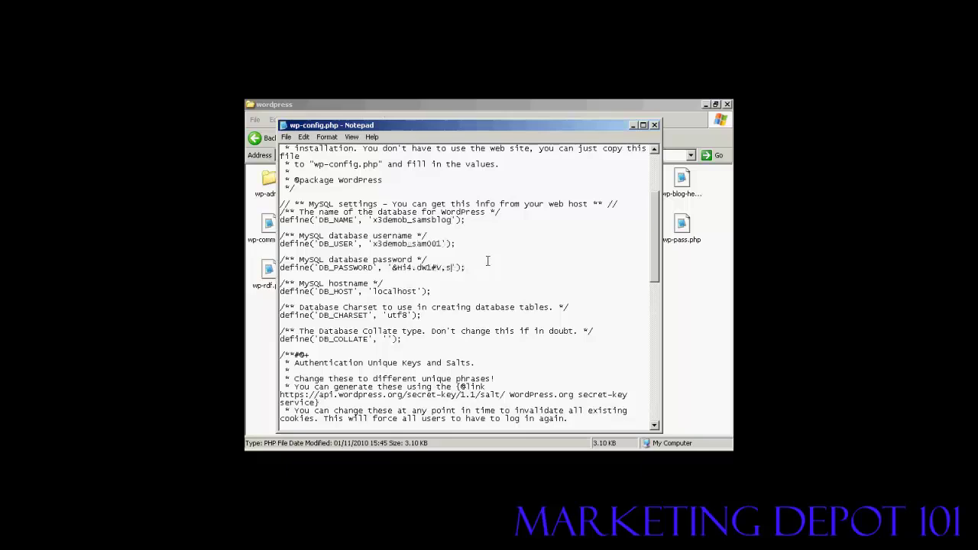
{"action": "left_click_drag", "start_coordinate": [654, 209], "coordinate": [663, 264]}
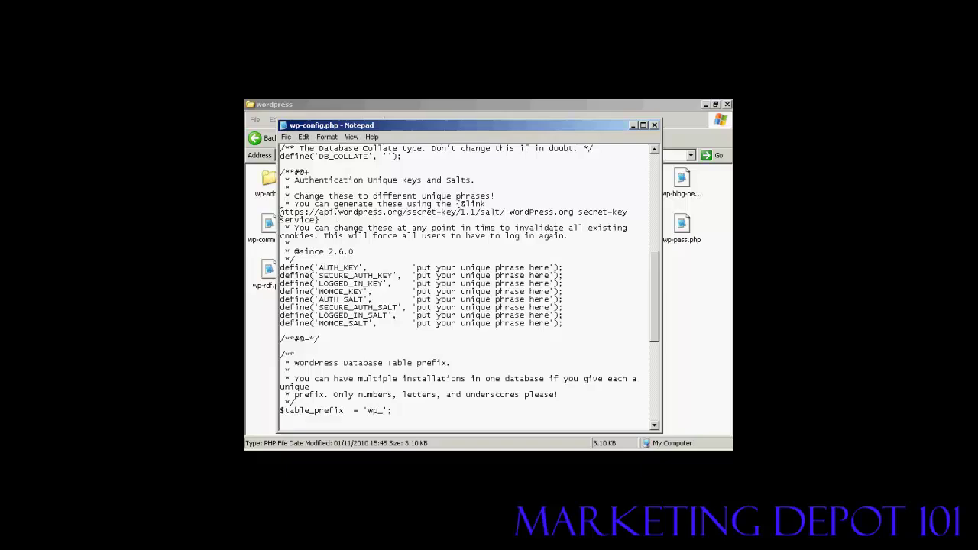
Step: Copy the api.wordpress.org secret-key generator URL from wp-config.php
{"action": "left_click_drag", "start_coordinate": [280, 212], "coordinate": [501, 214]}
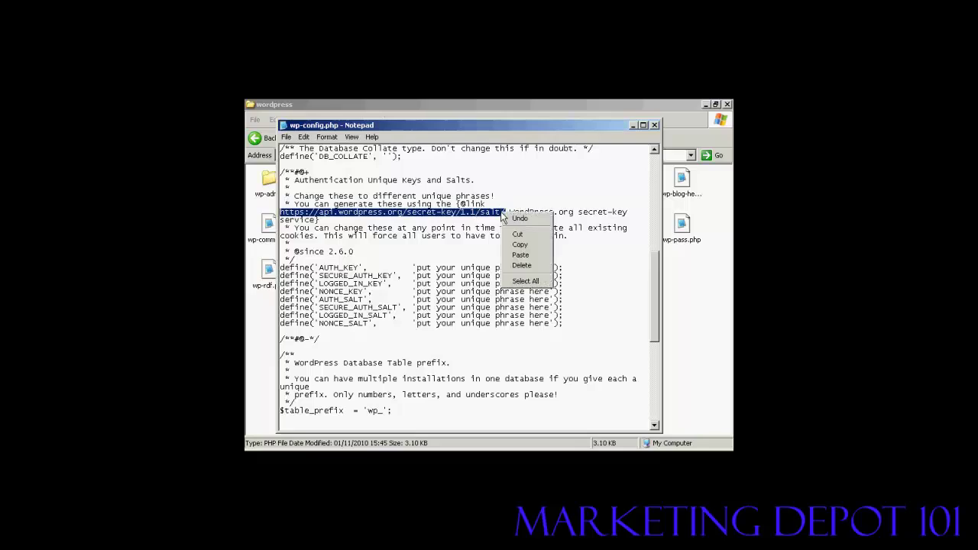
{"action": "right_click", "coordinate": [501, 214]}
{"action": "left_click", "coordinate": [520, 246]}
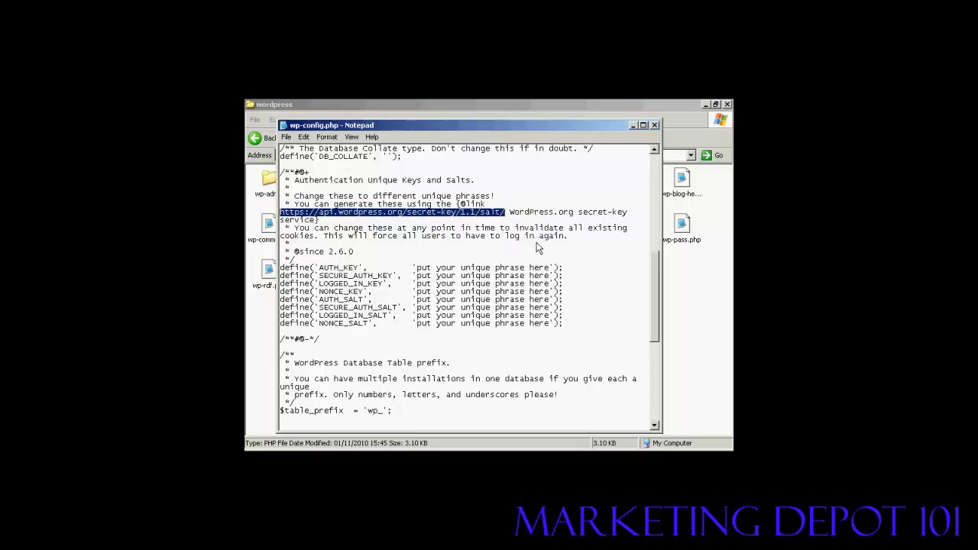
Step: Minimize wp-config.php, close database.txt and return to Firefox
{"action": "left_click", "coordinate": [633, 127]}
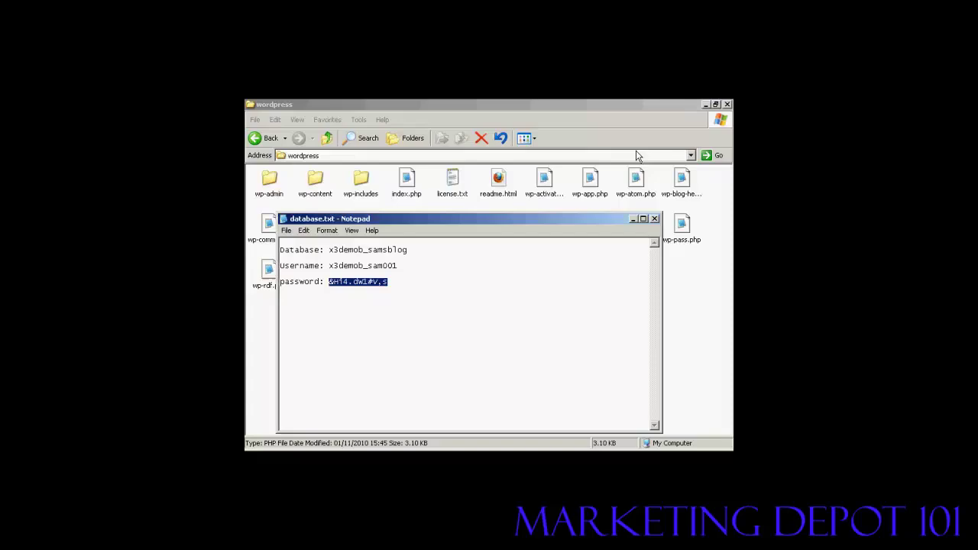
{"action": "left_click", "coordinate": [654, 219]}
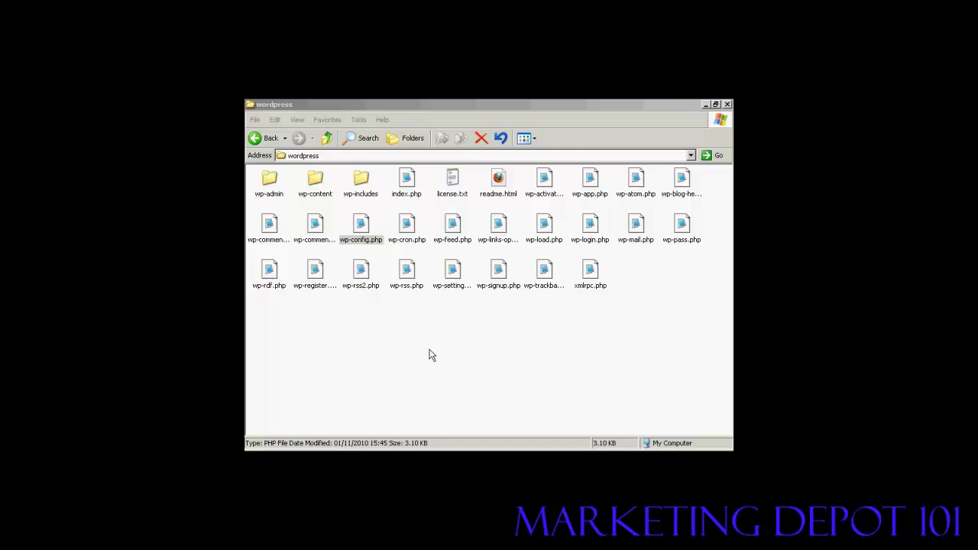
{"action": "key", "text": "alt+Tab"}
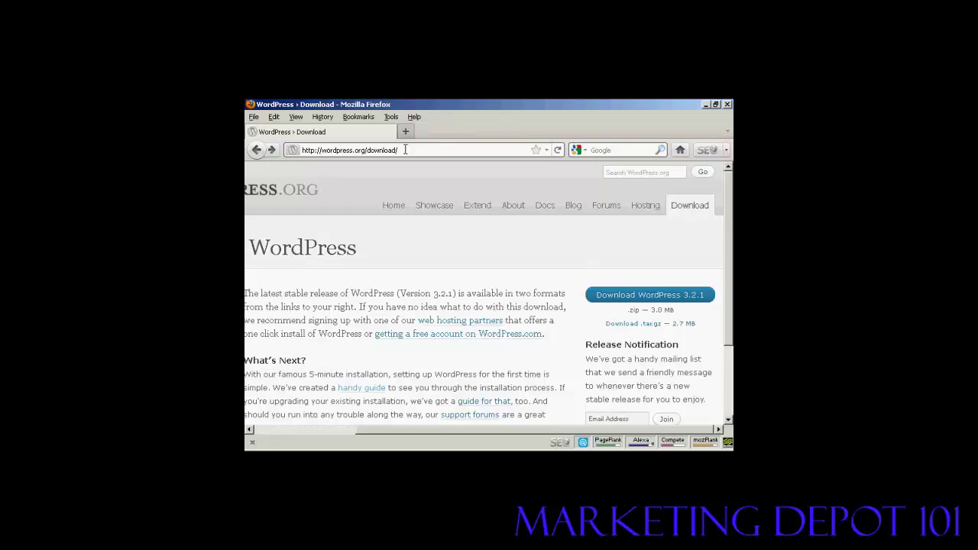
Step: Load the api.wordpress.org secret-key generator page from the copied address
{"action": "left_click_drag", "start_coordinate": [398, 150], "coordinate": [300, 149]}
{"action": "key", "text": "ctrl+v"}
{"action": "key", "text": "Return"}
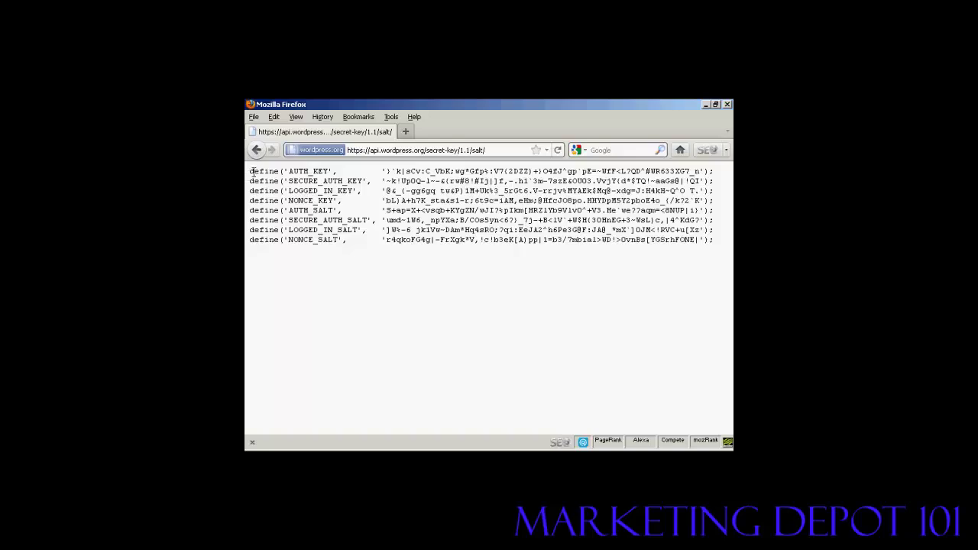
Step: Copy all eight generated define key lines from the page
{"action": "left_click_drag", "start_coordinate": [251, 173], "coordinate": [692, 240]}
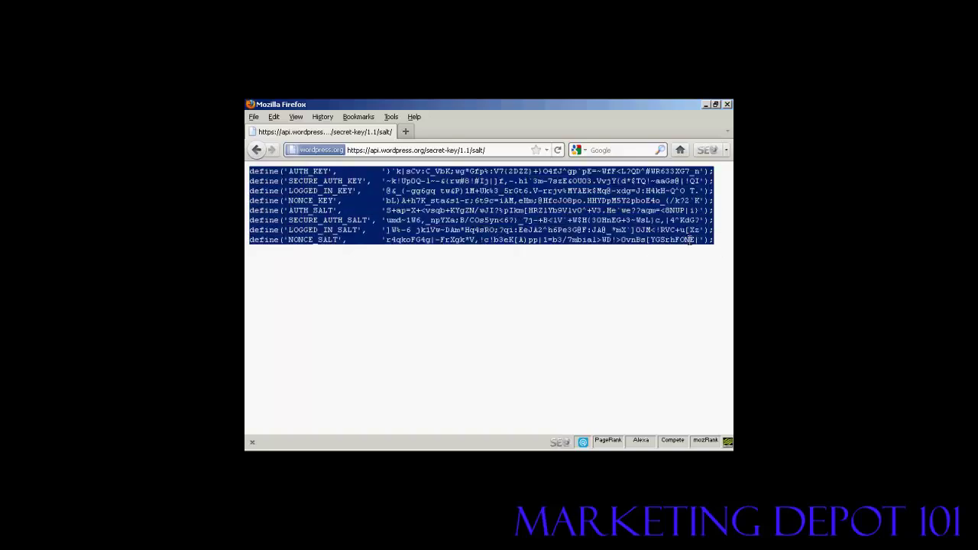
{"action": "right_click", "coordinate": [604, 219]}
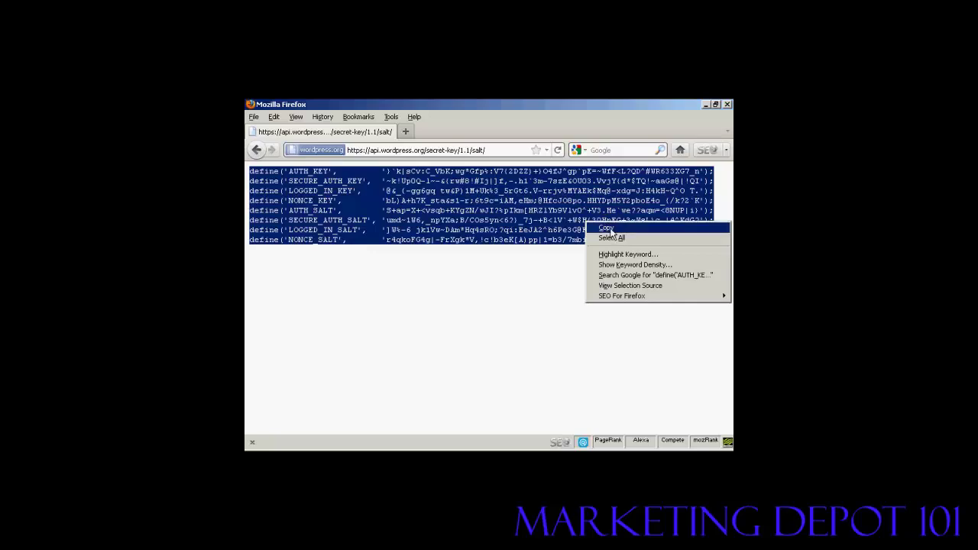
{"action": "left_click", "coordinate": [611, 228]}
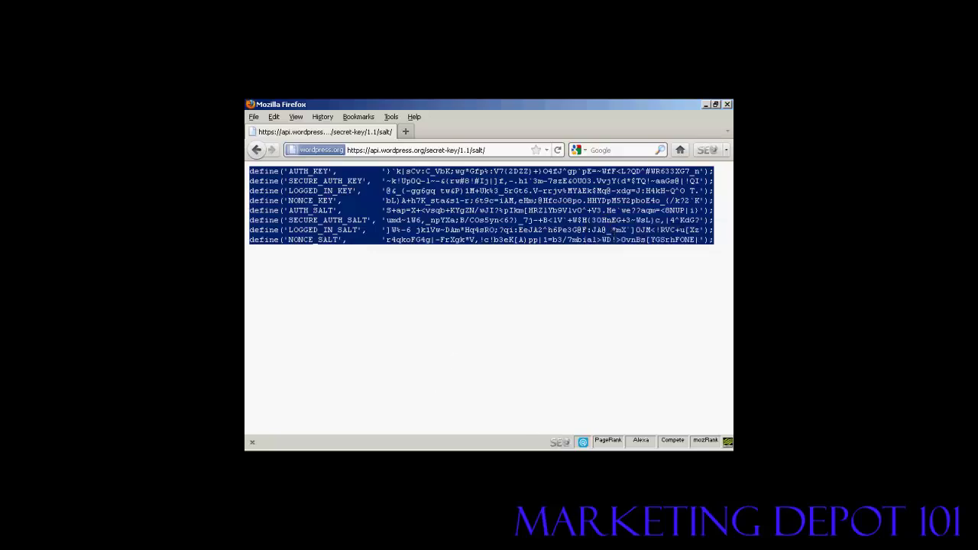
{"action": "key", "text": "alt+Tab"}
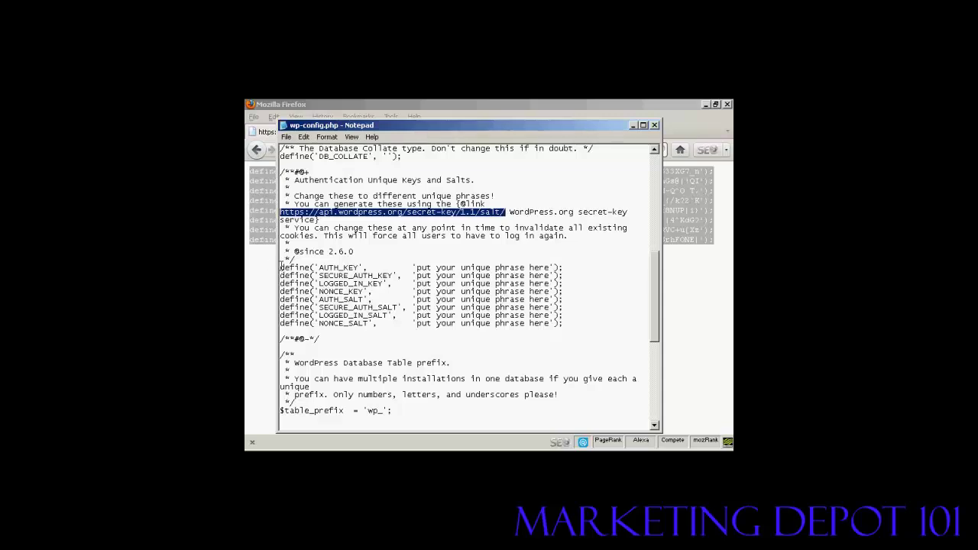
Step: Paste the generated keys over the eight placeholder define lines in wp-config.php
{"action": "left_click_drag", "start_coordinate": [281, 265], "coordinate": [569, 325]}
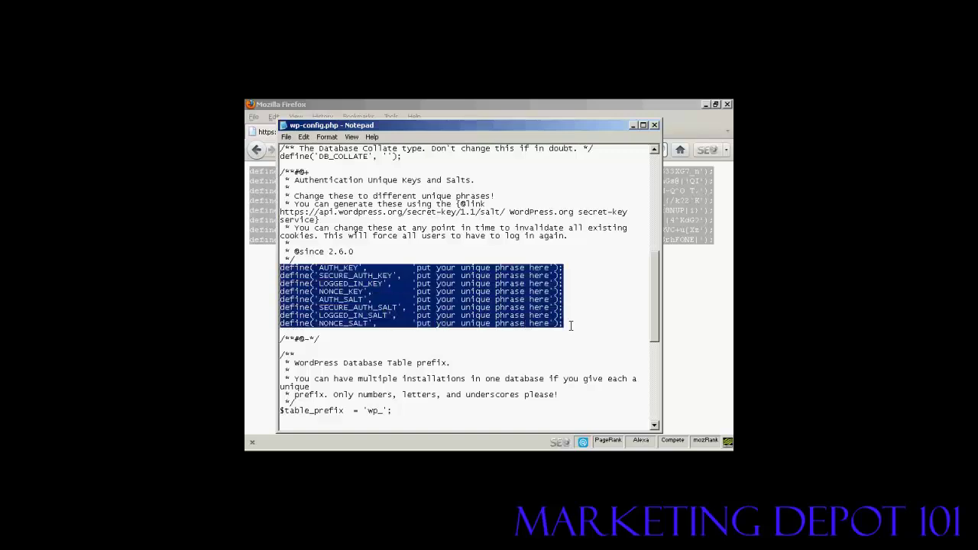
{"action": "key", "text": "ctrl+v"}
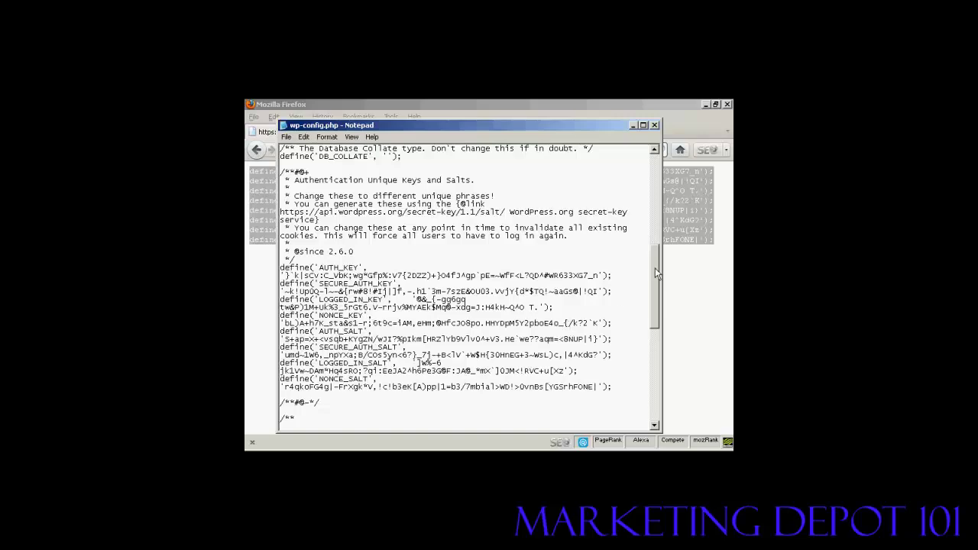
{"action": "left_click_drag", "start_coordinate": [655, 267], "coordinate": [655, 364]}
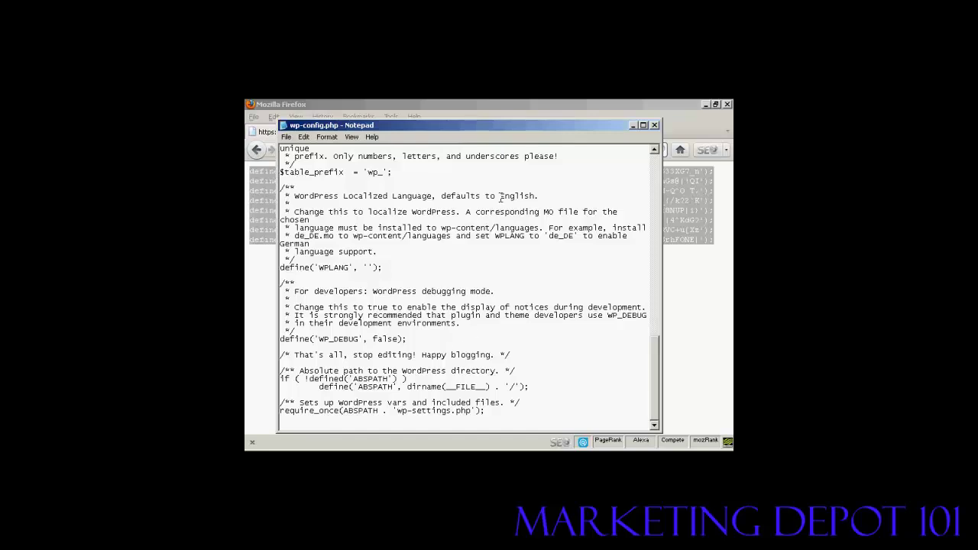
Step: Save wp-config.php and close Notepad
{"action": "left_click", "coordinate": [287, 138]}
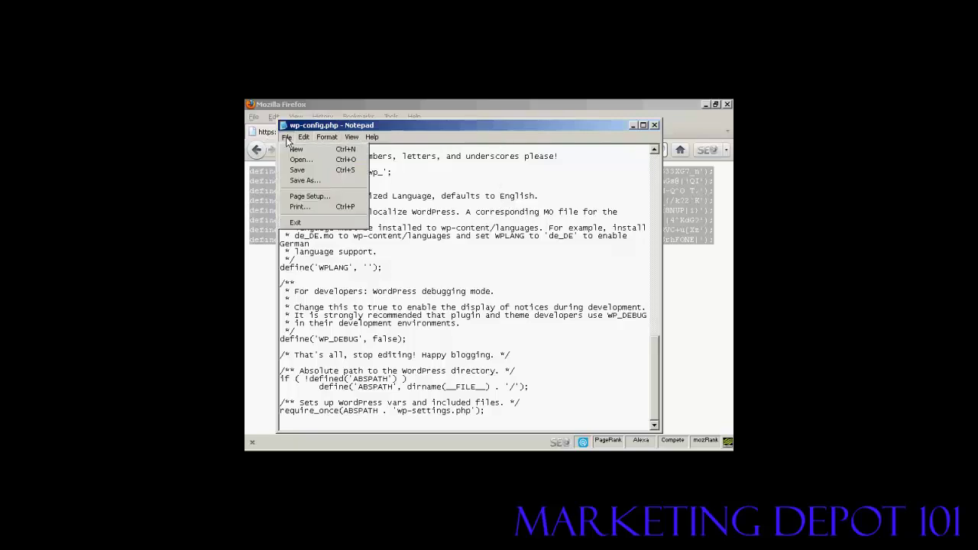
{"action": "left_click", "coordinate": [302, 170]}
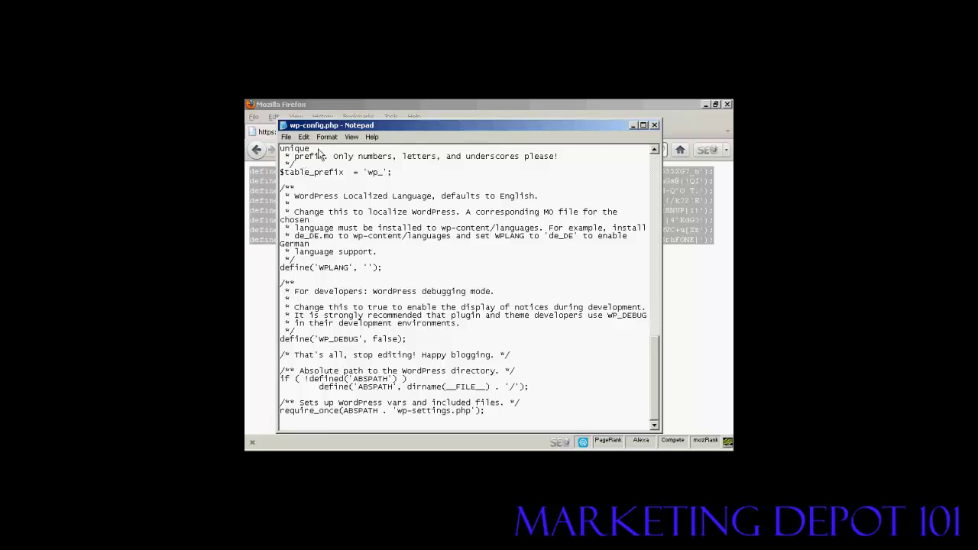
{"action": "left_click", "coordinate": [650, 124]}
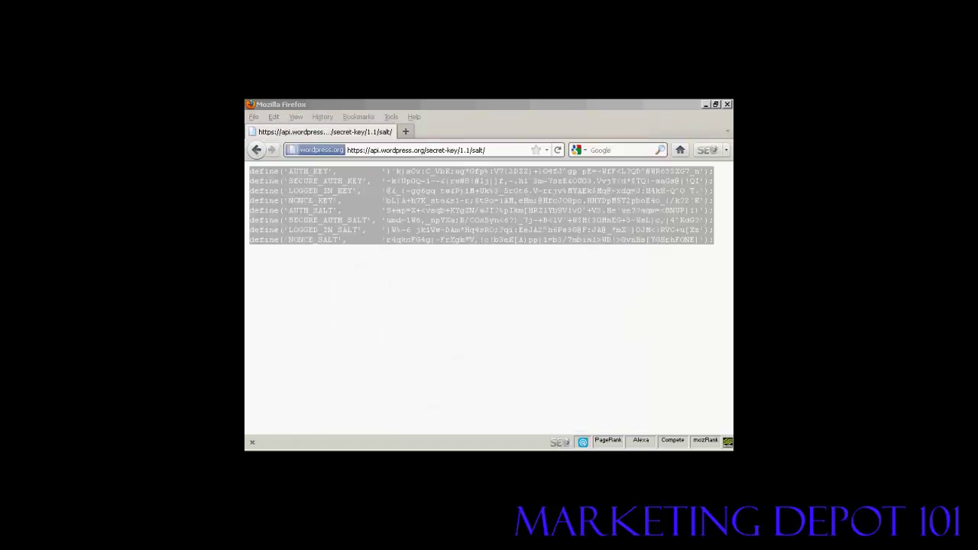
Step: Check the updated wp-config.php in the wordpress folder, then switch to Firefox's FileZilla page
{"action": "key", "text": "alt+Tab"}
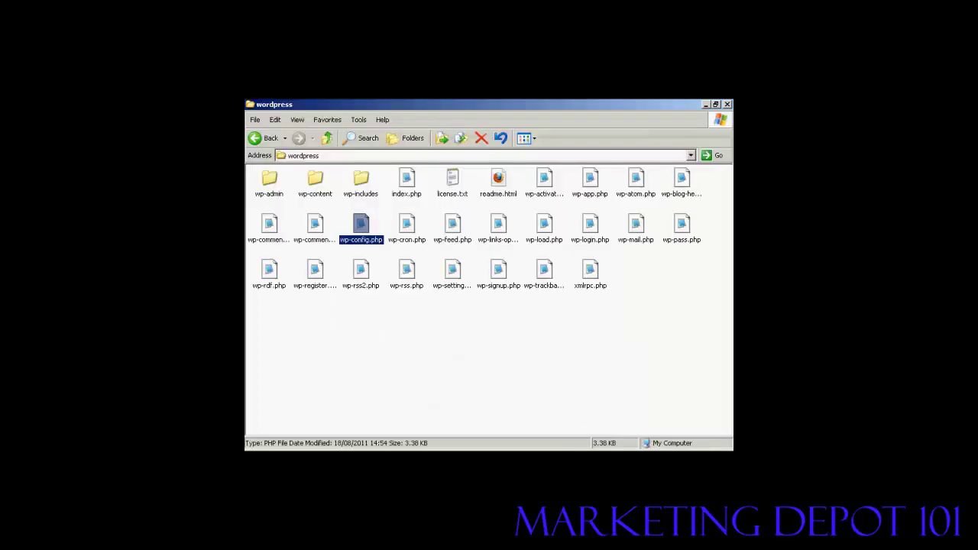
{"action": "left_click", "coordinate": [471, 344]}
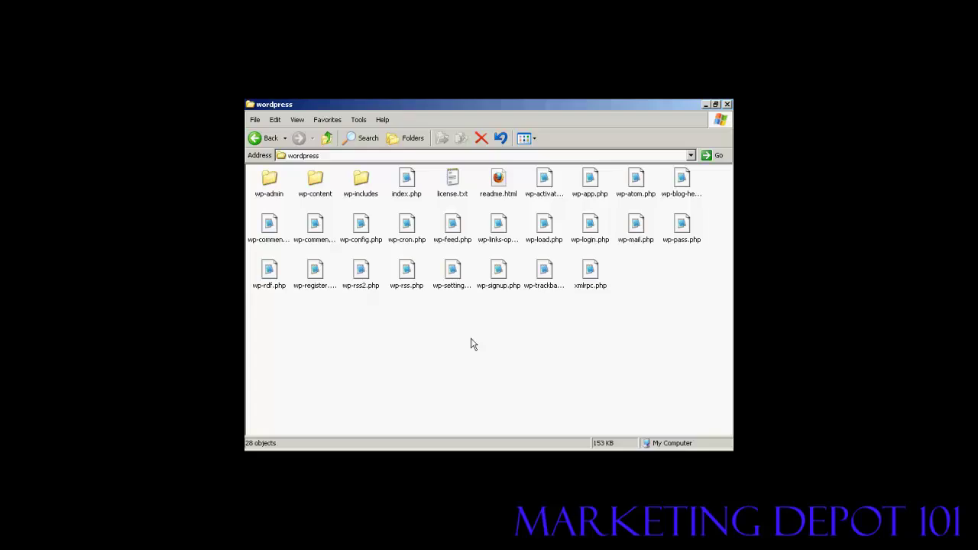
{"action": "key", "text": "alt+Tab"}
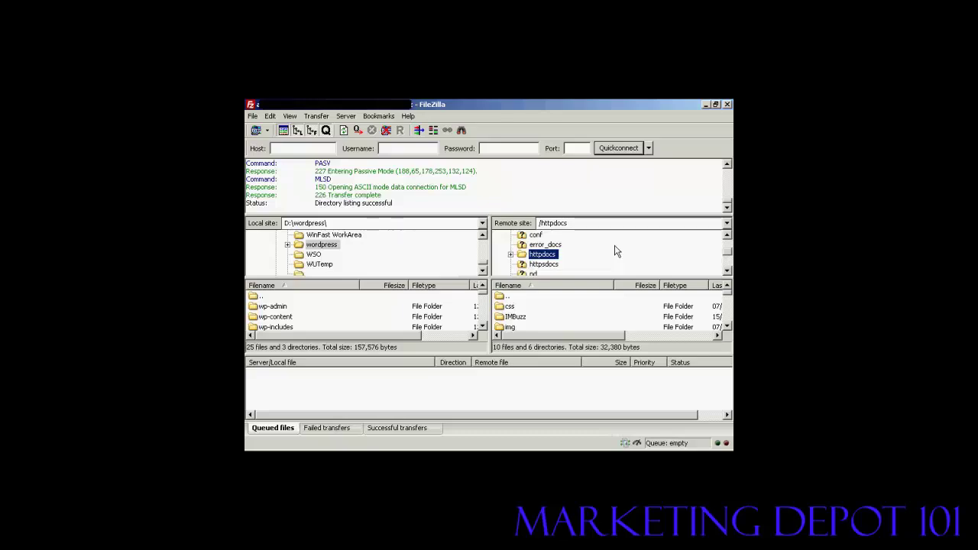
Step: Create a new folder named wordpress inside the remote httpdocs directory
{"action": "right_click", "coordinate": [551, 258]}
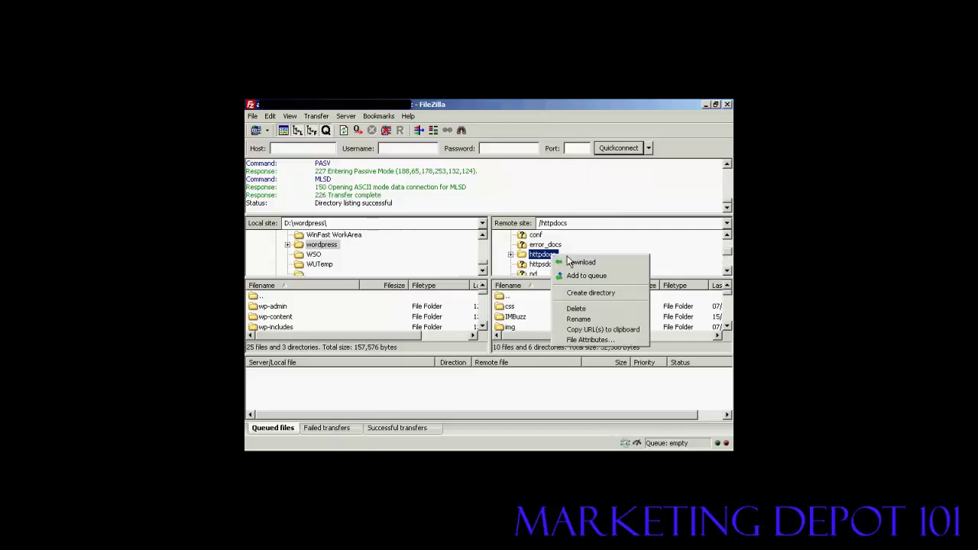
{"action": "left_click", "coordinate": [604, 294]}
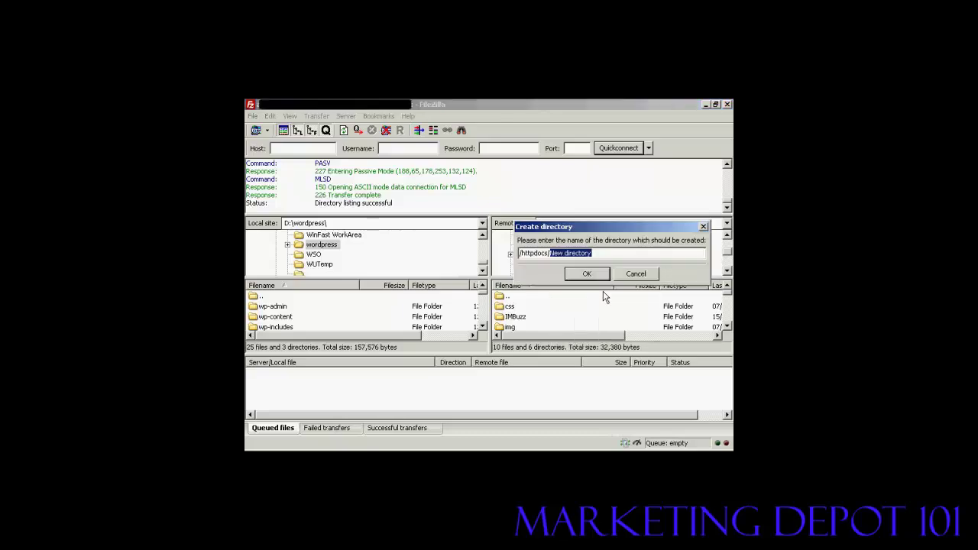
{"action": "type", "text": "wordpress"}
{"action": "left_click", "coordinate": [587, 274]}
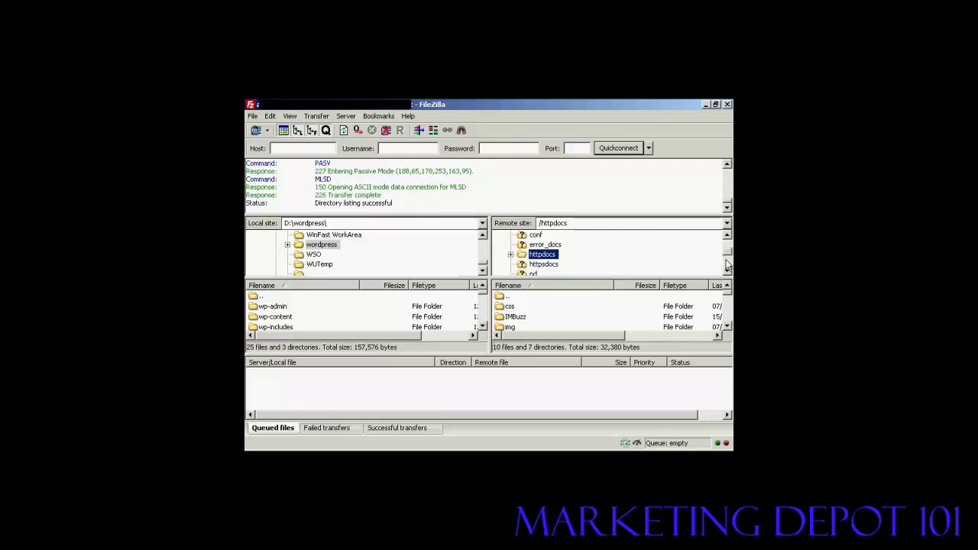
Step: Expand httpdocs and open the new, empty wordpress folder on the server
{"action": "left_click", "coordinate": [510, 254]}
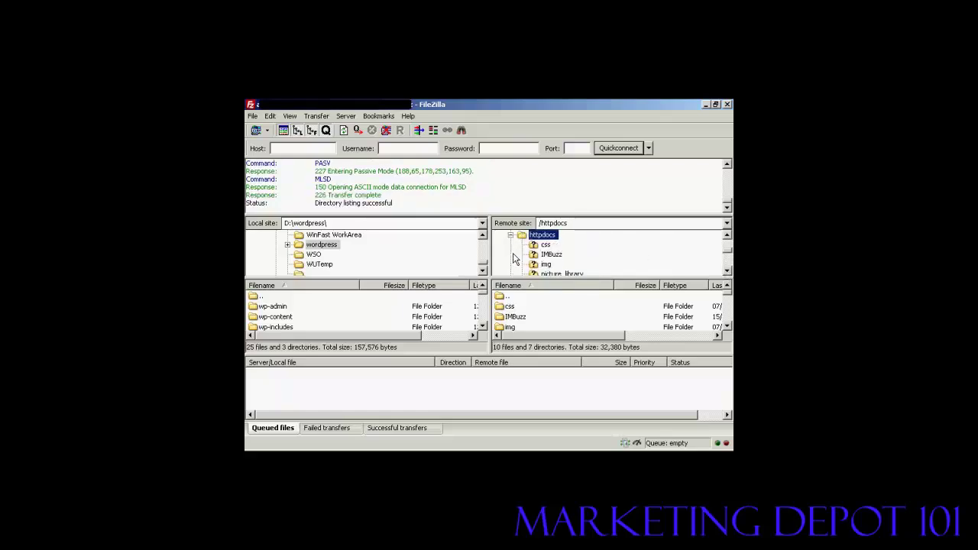
{"action": "left_click", "coordinate": [726, 271]}
{"action": "left_click", "coordinate": [727, 271]}
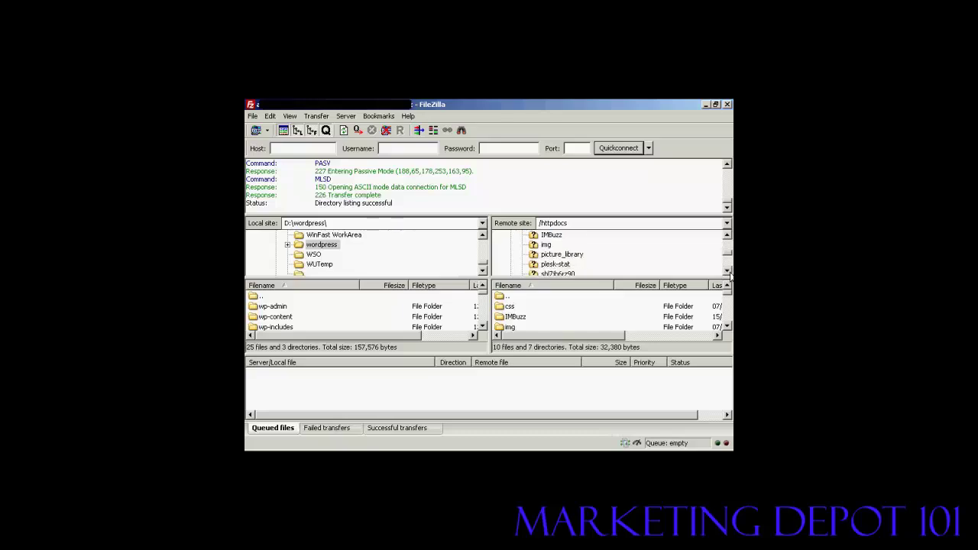
{"action": "left_click", "coordinate": [726, 270]}
{"action": "left_click", "coordinate": [727, 270]}
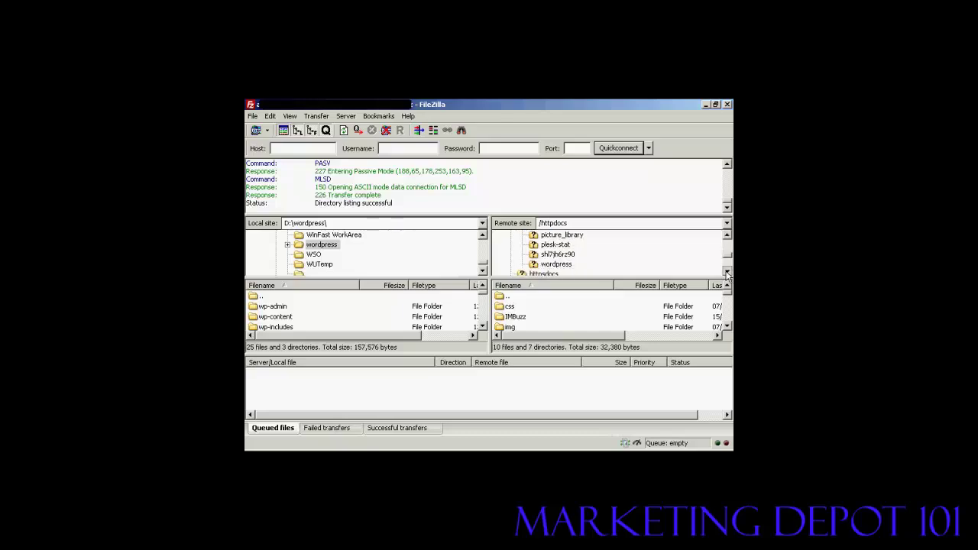
{"action": "left_click", "coordinate": [726, 270]}
{"action": "left_click", "coordinate": [556, 254]}
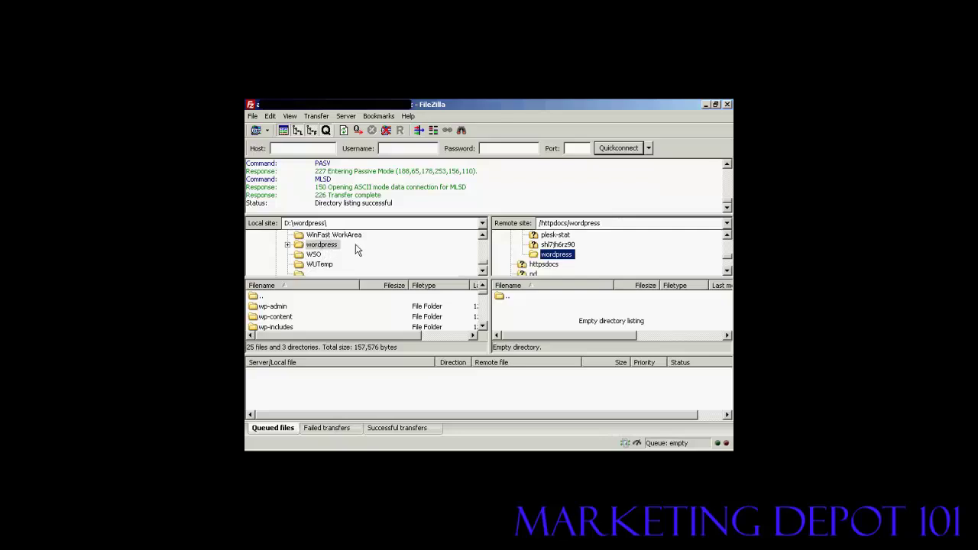
Step: Select all local WordPress items from wp-admin to xmlrpc.php and upload them
{"action": "left_click", "coordinate": [282, 309]}
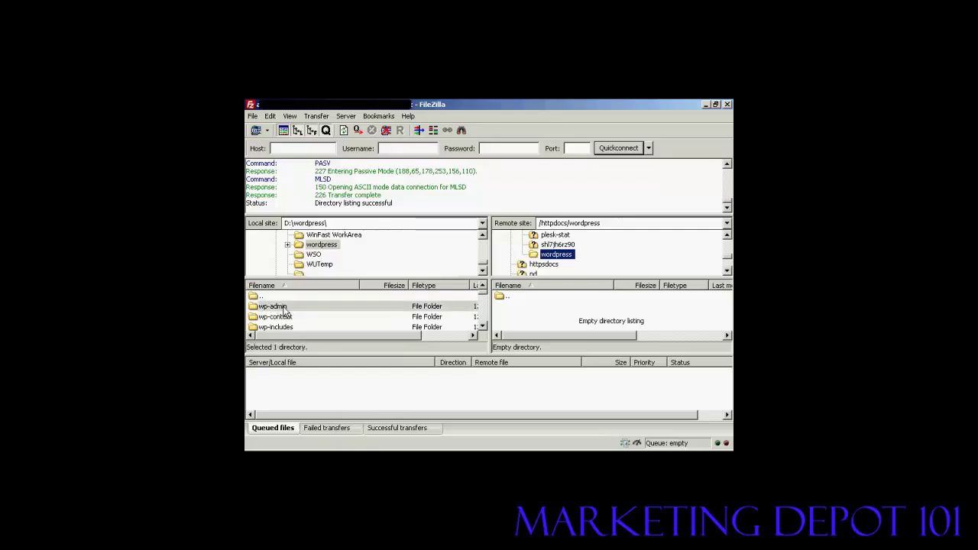
{"action": "scroll", "coordinate": [483, 329], "scroll_direction": "down", "scroll_amount": 3}
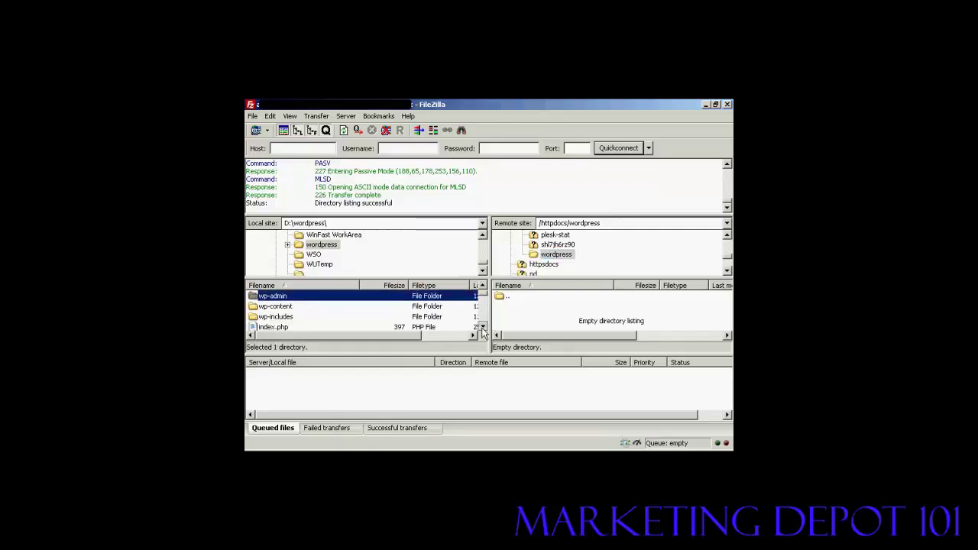
{"action": "scroll", "coordinate": [484, 313], "scroll_direction": "down", "scroll_amount": 6}
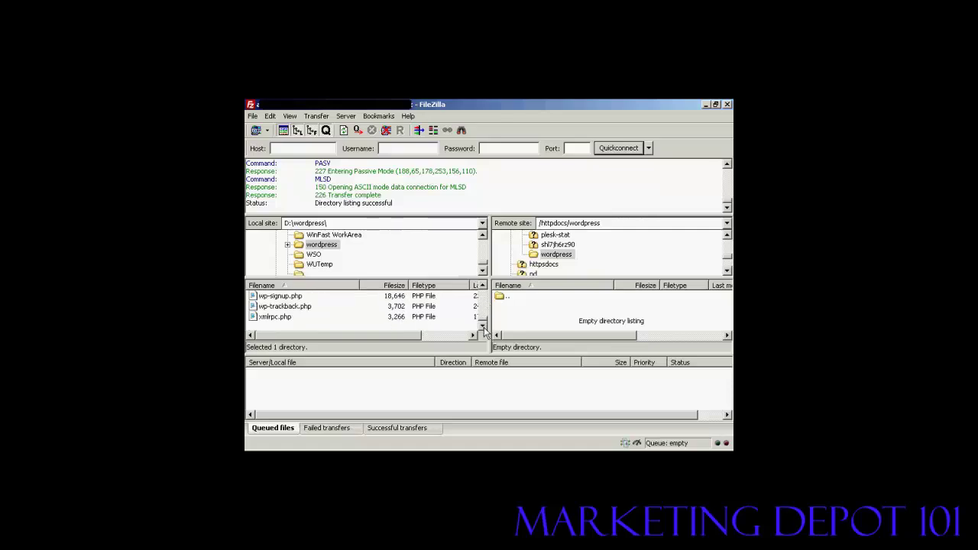
{"action": "left_click", "coordinate": [272, 318], "text": "shift"}
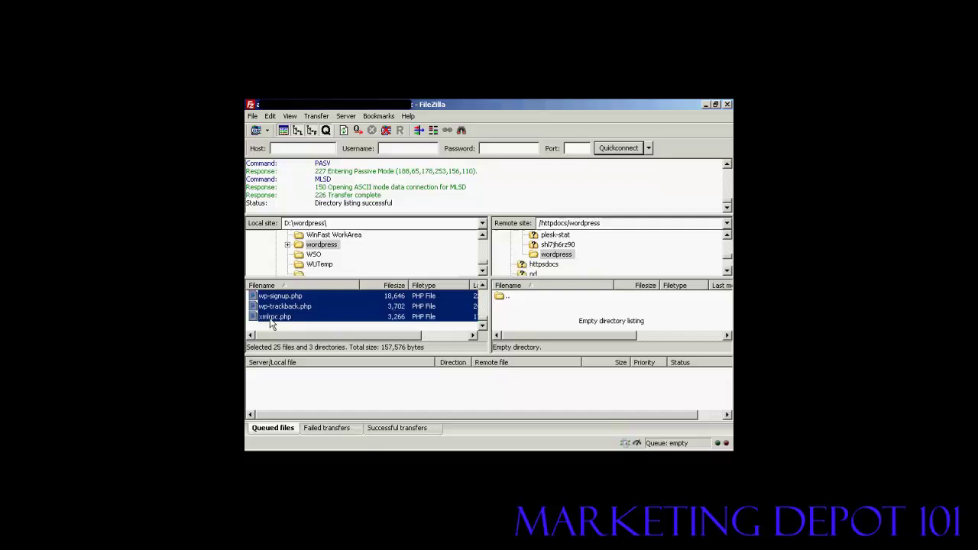
{"action": "right_click", "coordinate": [447, 303]}
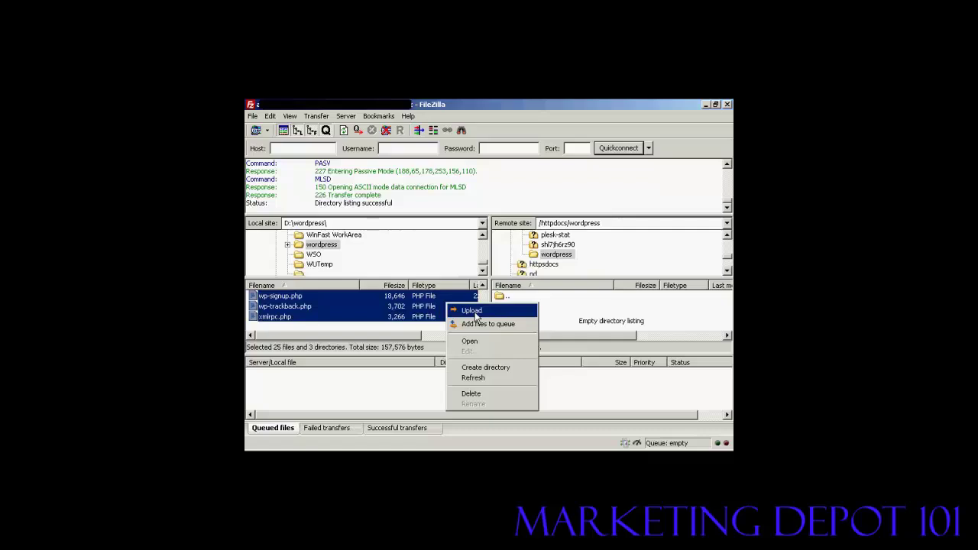
{"action": "left_click", "coordinate": [474, 311]}
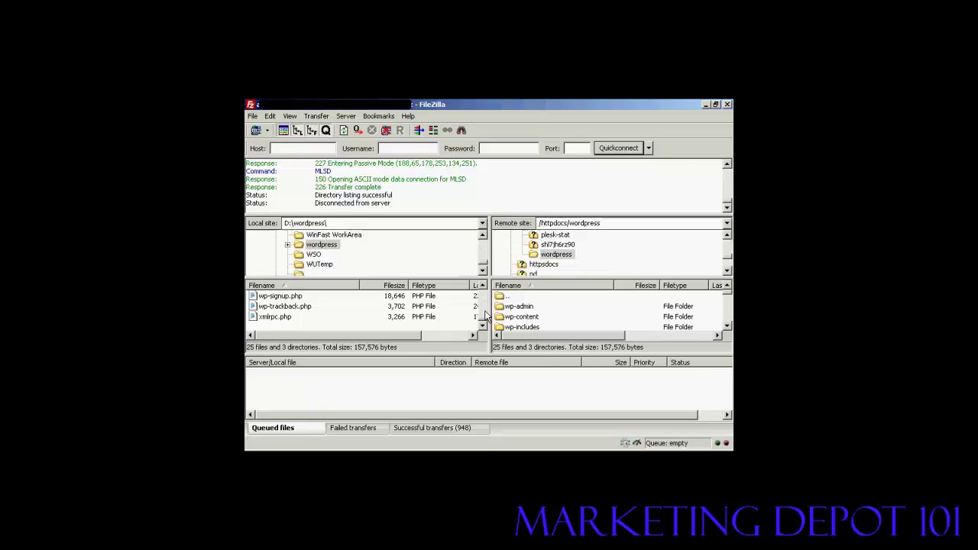
Step: Disconnect FileZilla from the web server using the toolbar Disconnect button
{"action": "left_click", "coordinate": [386, 130]}
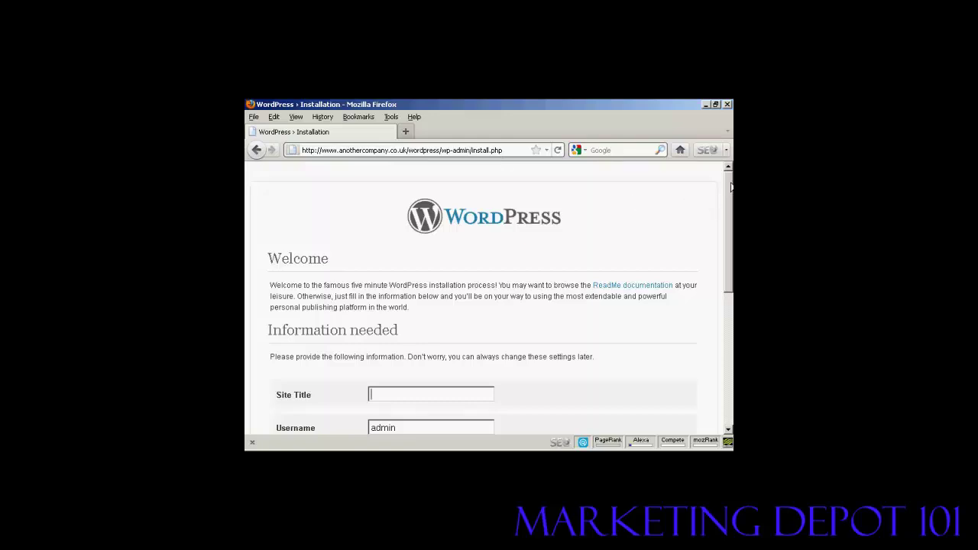
Step: Enter Sam's Blog as the site title and the admin password in both password fields
{"action": "left_click_drag", "start_coordinate": [731, 202], "coordinate": [731, 291]}
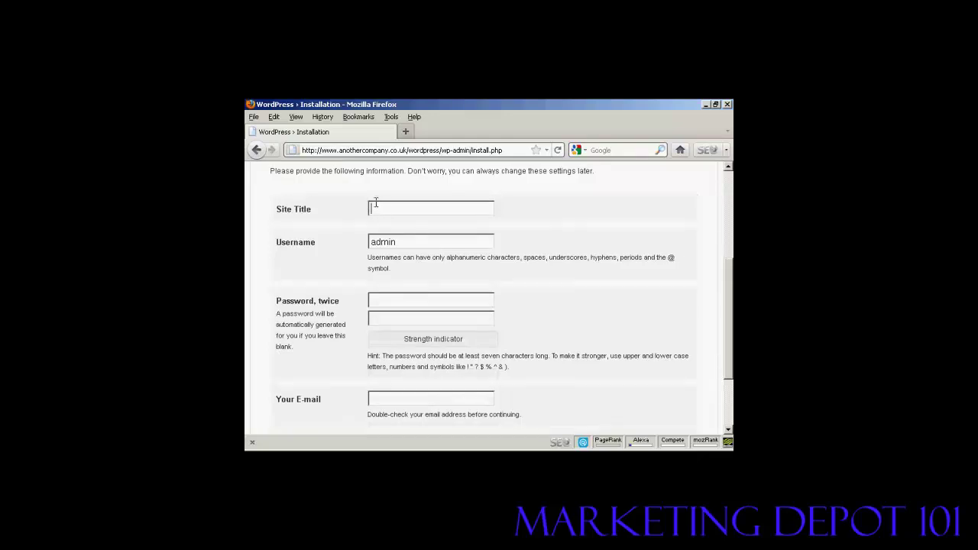
{"action": "type", "text": "Sam's Blog"}
{"action": "left_click", "coordinate": [385, 298]}
{"action": "type", "text": "••••••••"}
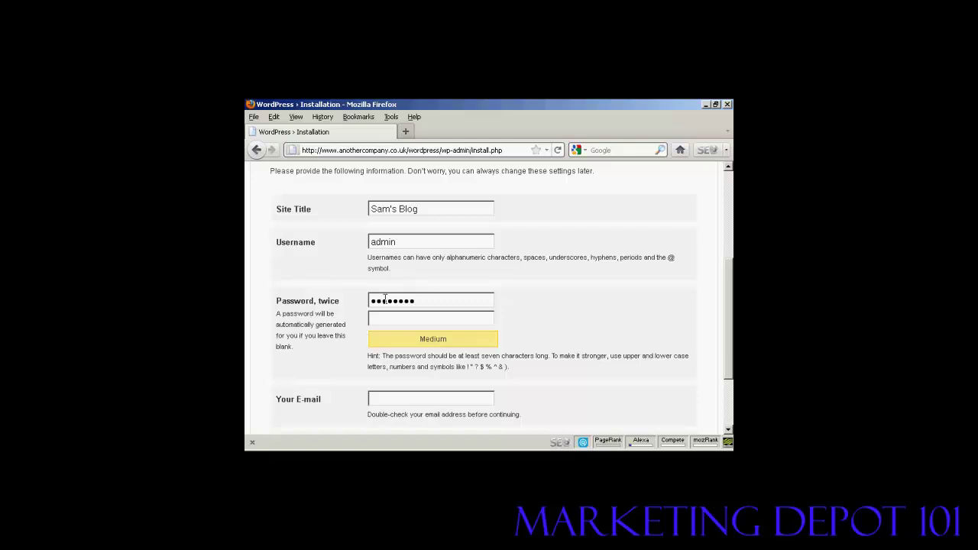
{"action": "left_click", "coordinate": [382, 318]}
{"action": "type", "text": "••"}
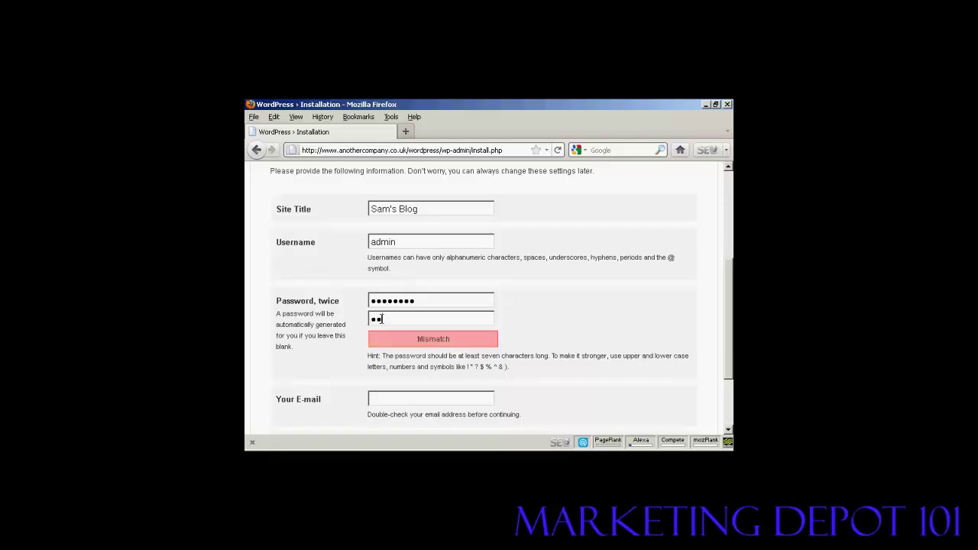
{"action": "type", "text": "••••••"}
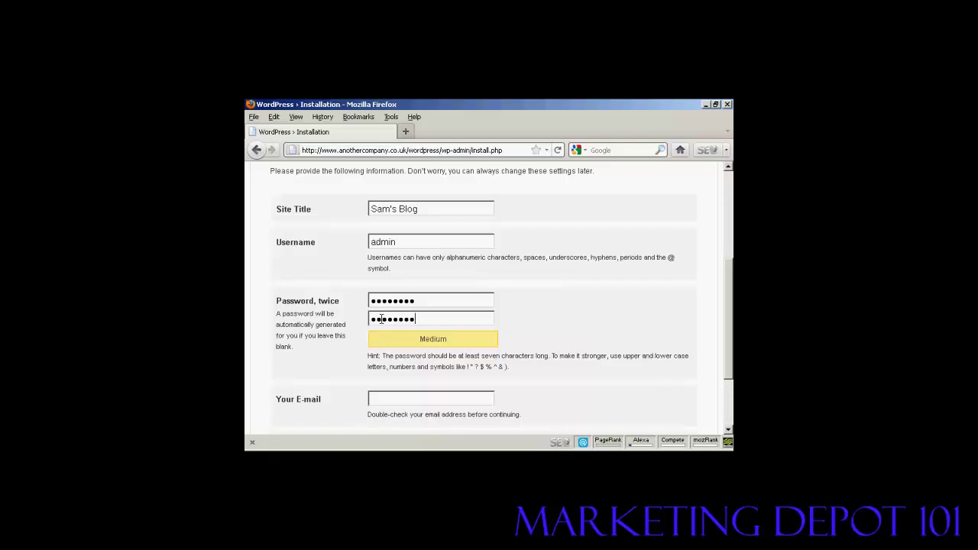
Step: Fill in the admin e-mail address and scroll down to the Install button
{"action": "left_click", "coordinate": [382, 397]}
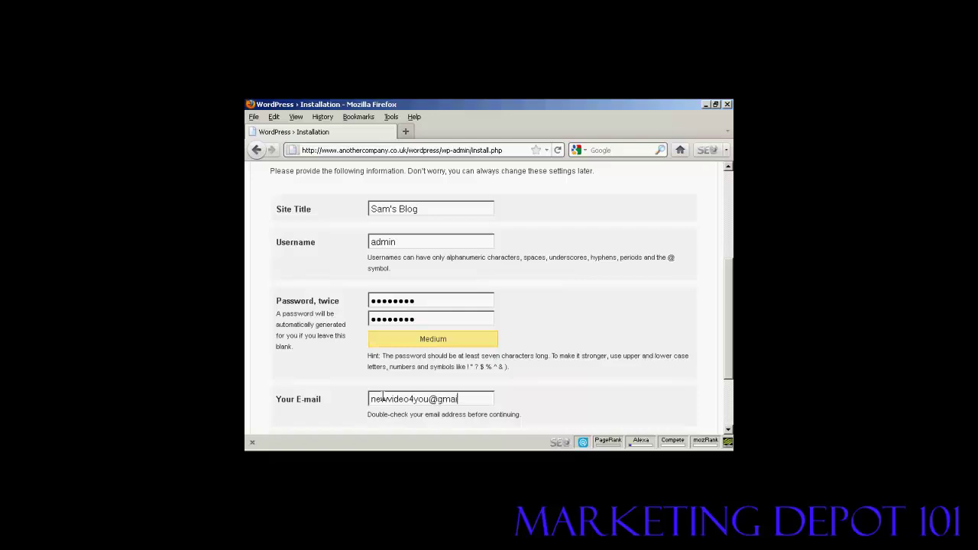
{"action": "left_click_drag", "start_coordinate": [732, 289], "coordinate": [730, 331]}
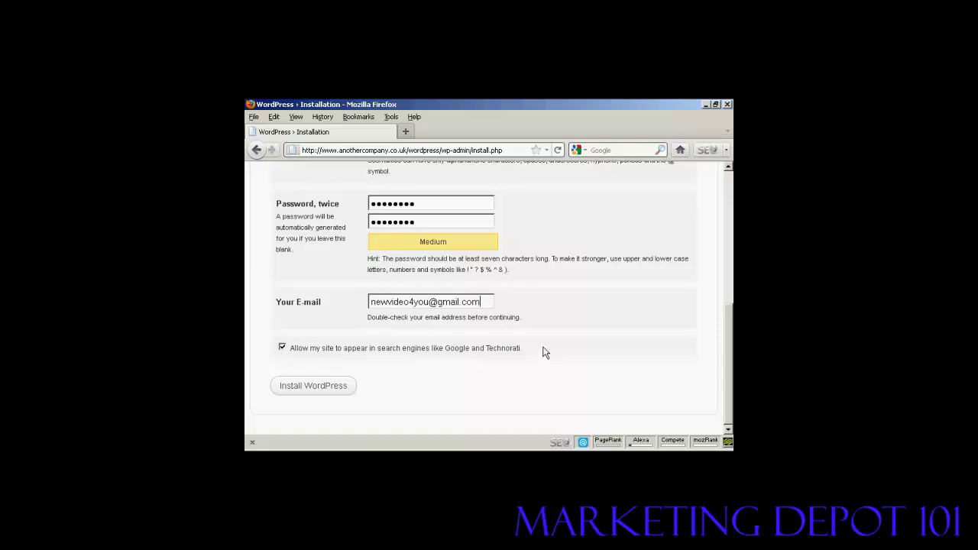
Step: Run the WordPress install, then log in with username admin and the admin password
{"action": "left_click", "coordinate": [317, 390]}
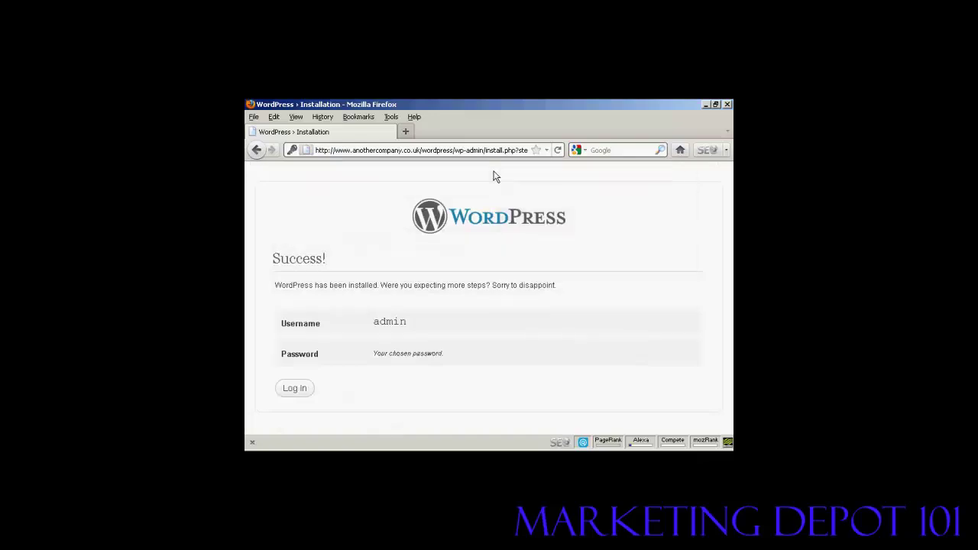
{"action": "left_click", "coordinate": [297, 391]}
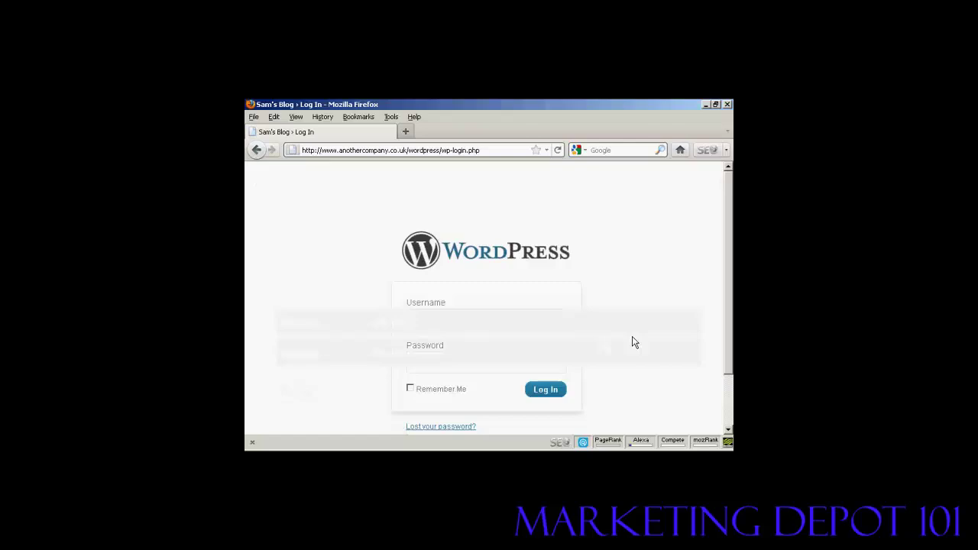
{"action": "type", "text": "admin"}
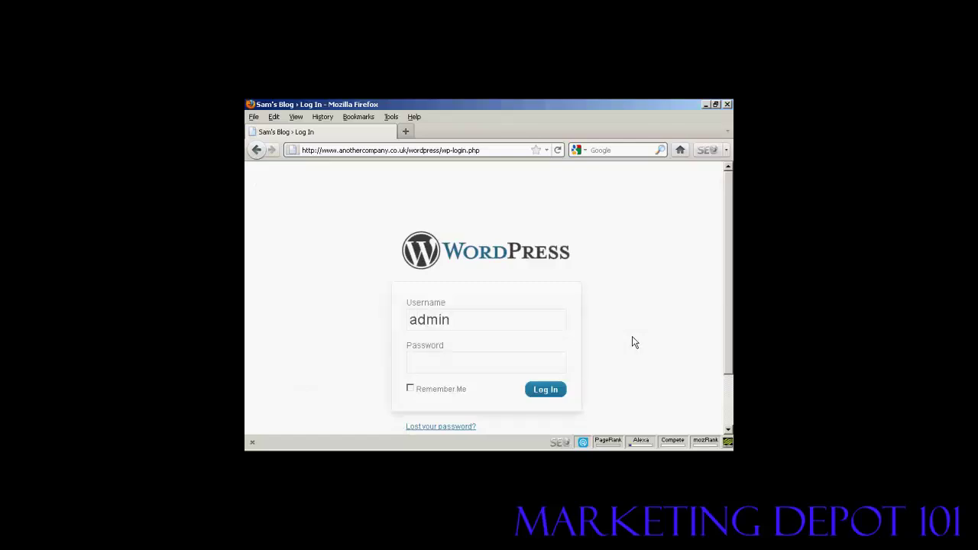
{"action": "key", "text": "Tab"}
{"action": "type", "text": "********"}
Step: Sign in to the WordPress dashboard as admin, then log out from the Howdy, admin menu
{"action": "left_click", "coordinate": [546, 391]}
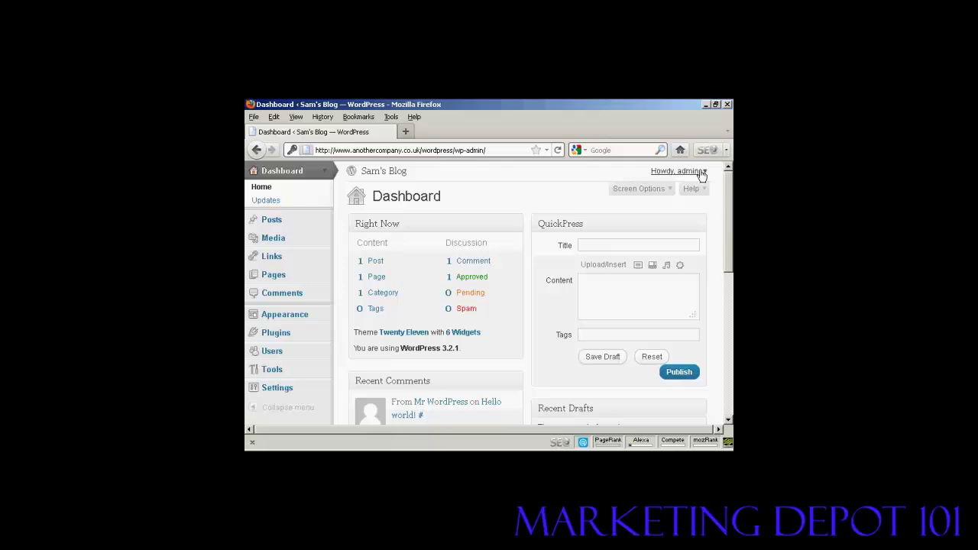
{"action": "mouse_move", "coordinate": [705, 175]}
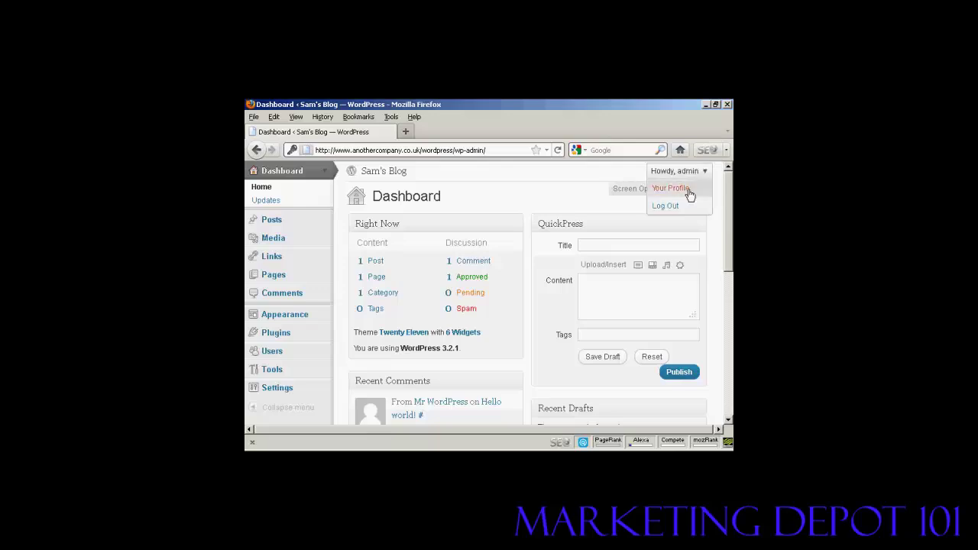
{"action": "left_click", "coordinate": [666, 205]}
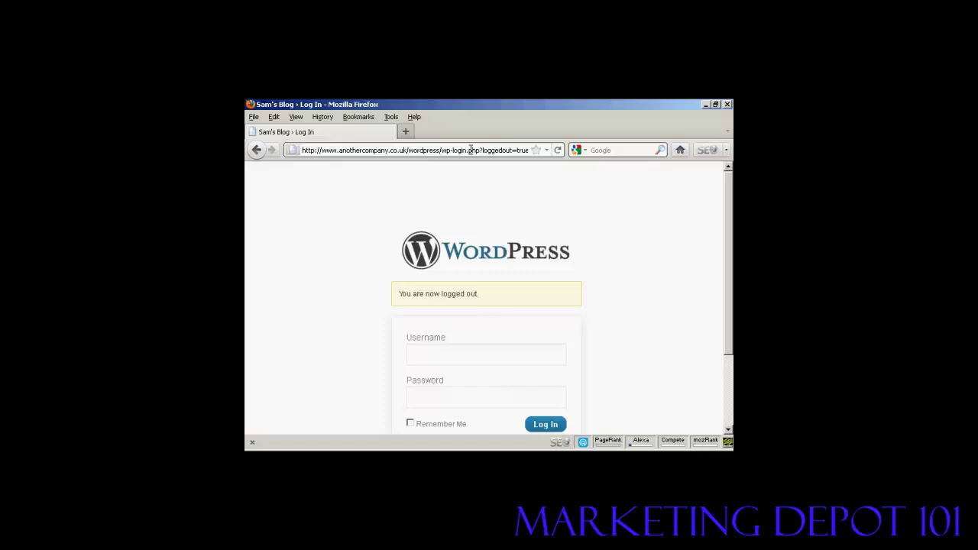
Step: Remove 'wp-login.php?loggedout=true' from the address to load the Sam's Blog home page
{"action": "left_click", "coordinate": [438, 150]}
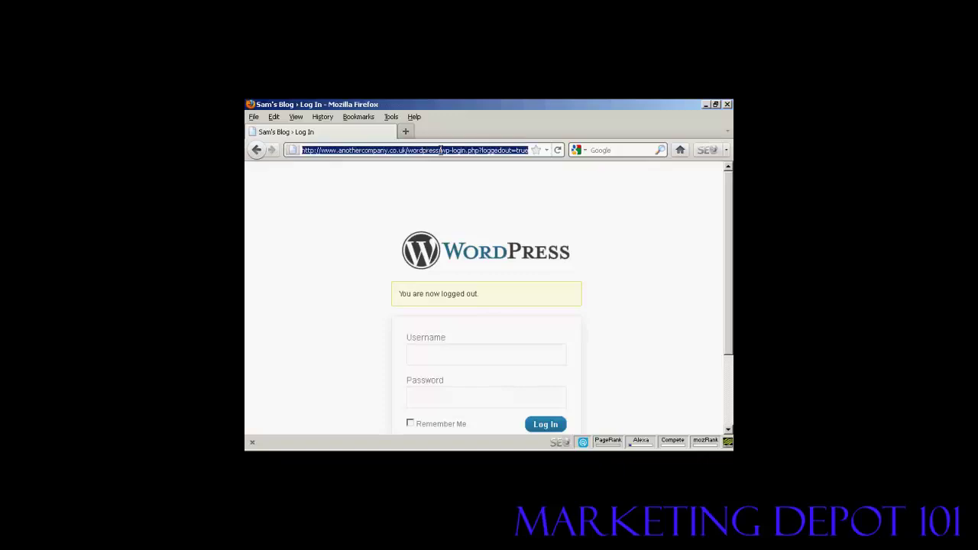
{"action": "left_click", "coordinate": [441, 150]}
{"action": "left_click_drag", "start_coordinate": [441, 150], "coordinate": [545, 151]}
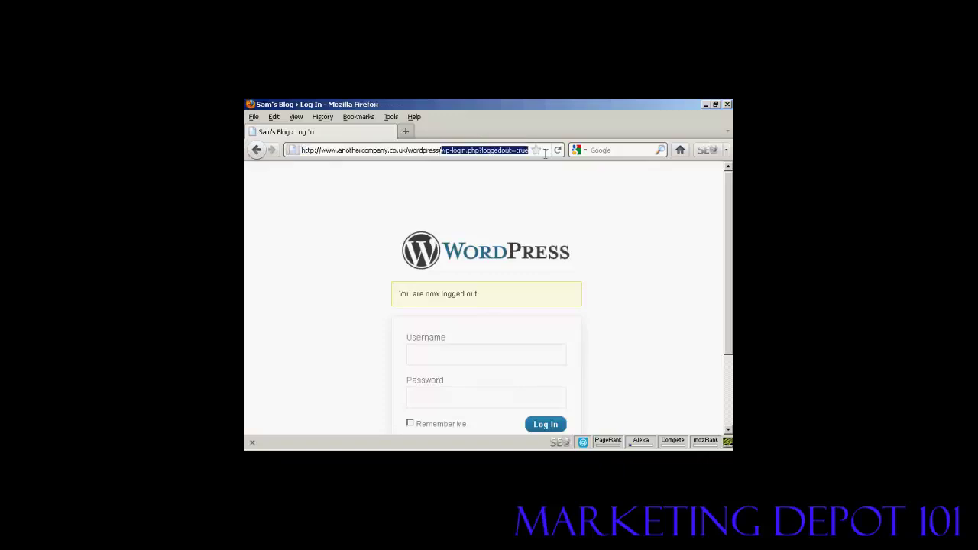
{"action": "key", "text": "Delete"}
{"action": "key", "text": "Return"}
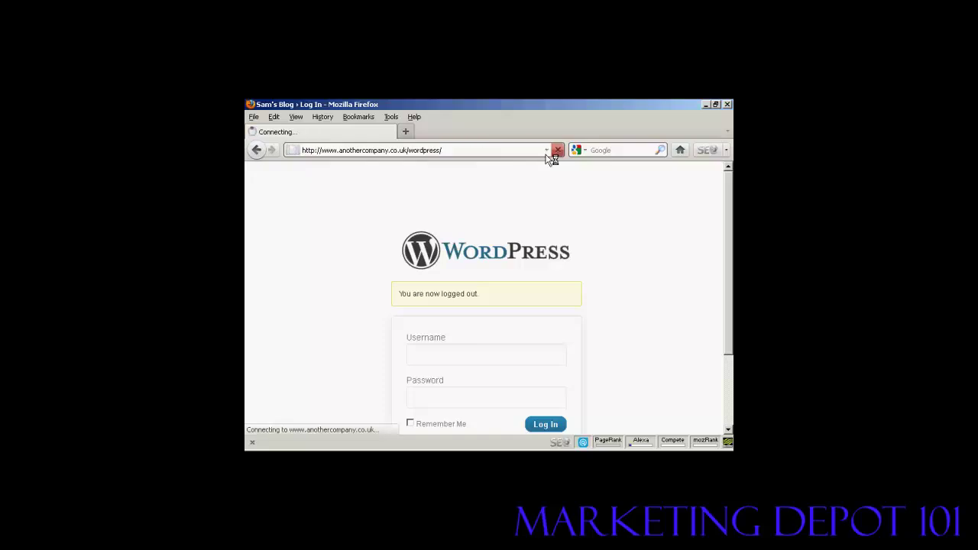